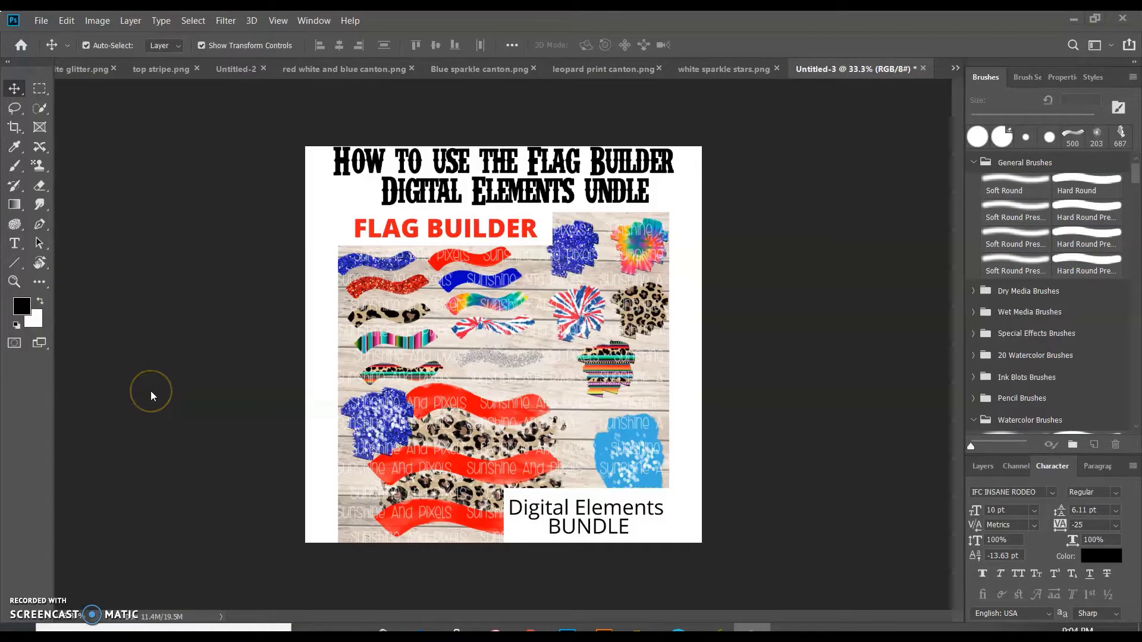
Create the blank square document Untitled-4 from a New Document preset.
left_click(169, 374)
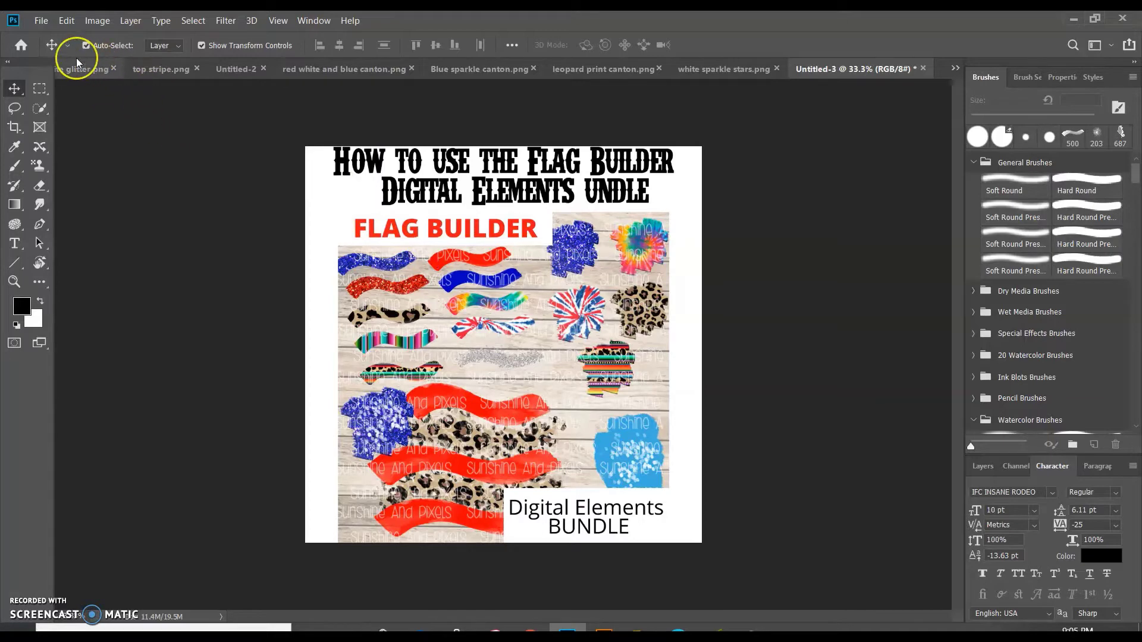
left_click(40, 22)
left_click(54, 36)
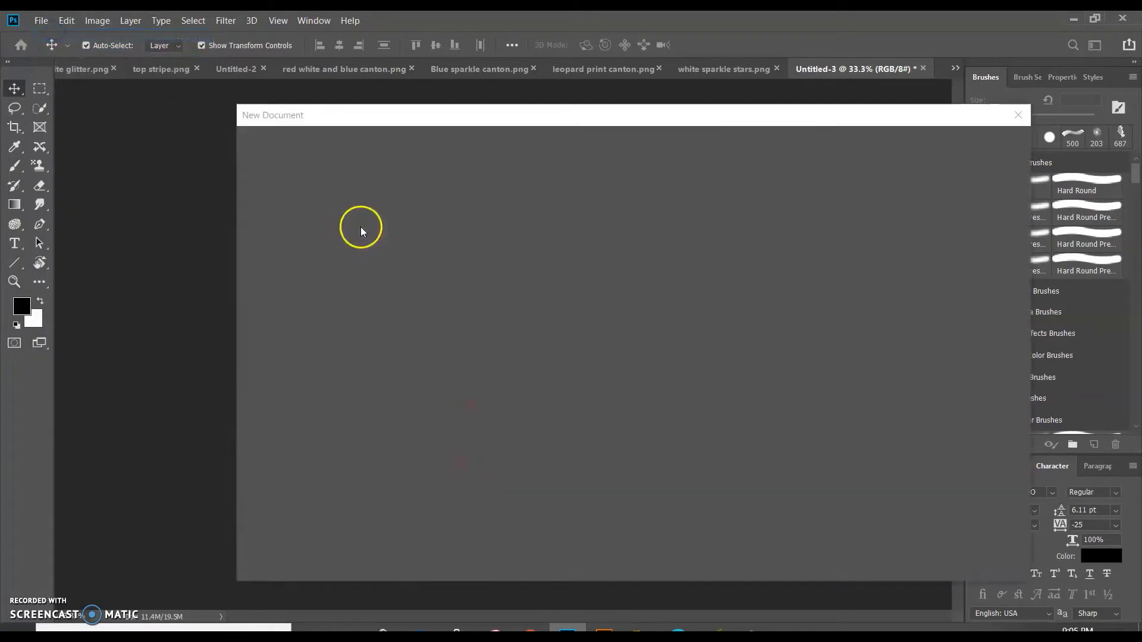
double_click(332, 396)
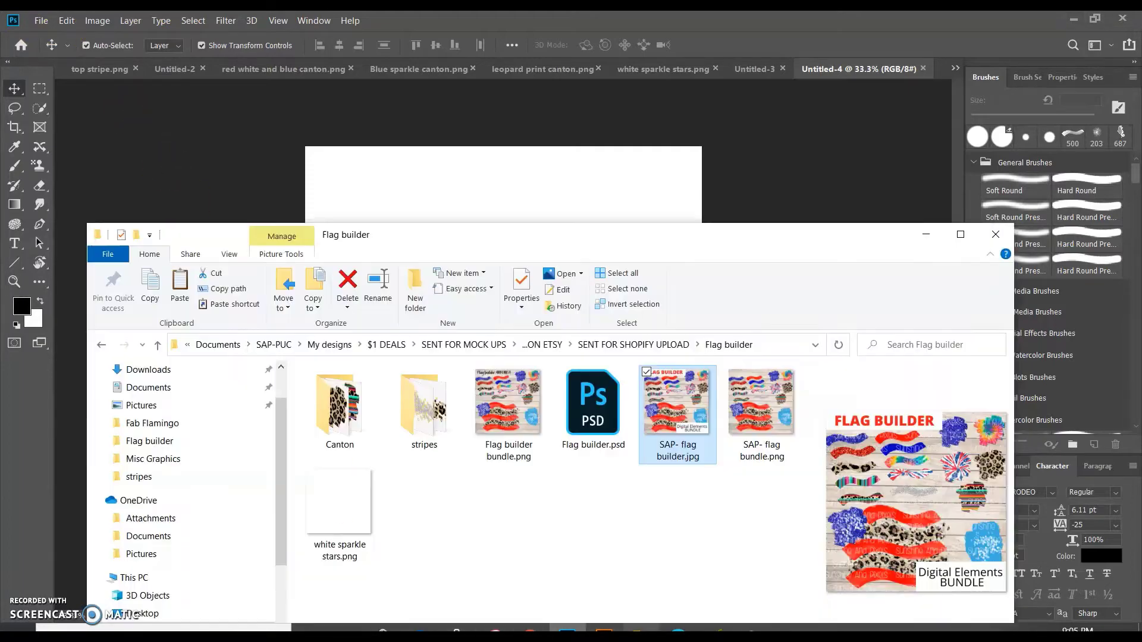
left_click(641, 628)
left_click_drag(514, 177, 506, 142)
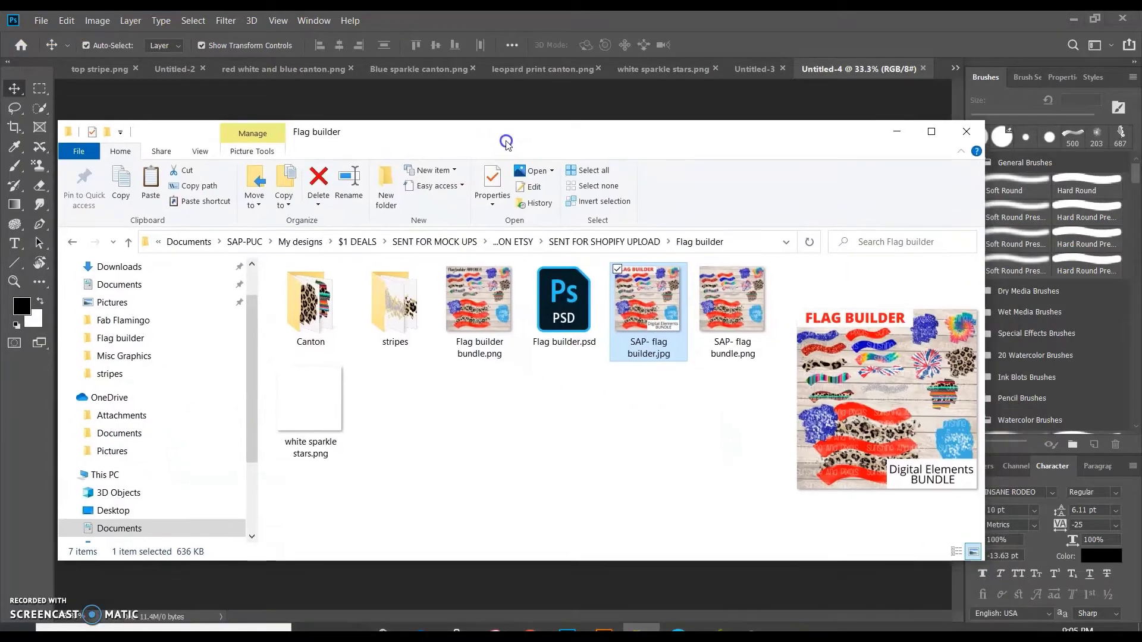
left_click(652, 332)
left_click(312, 321)
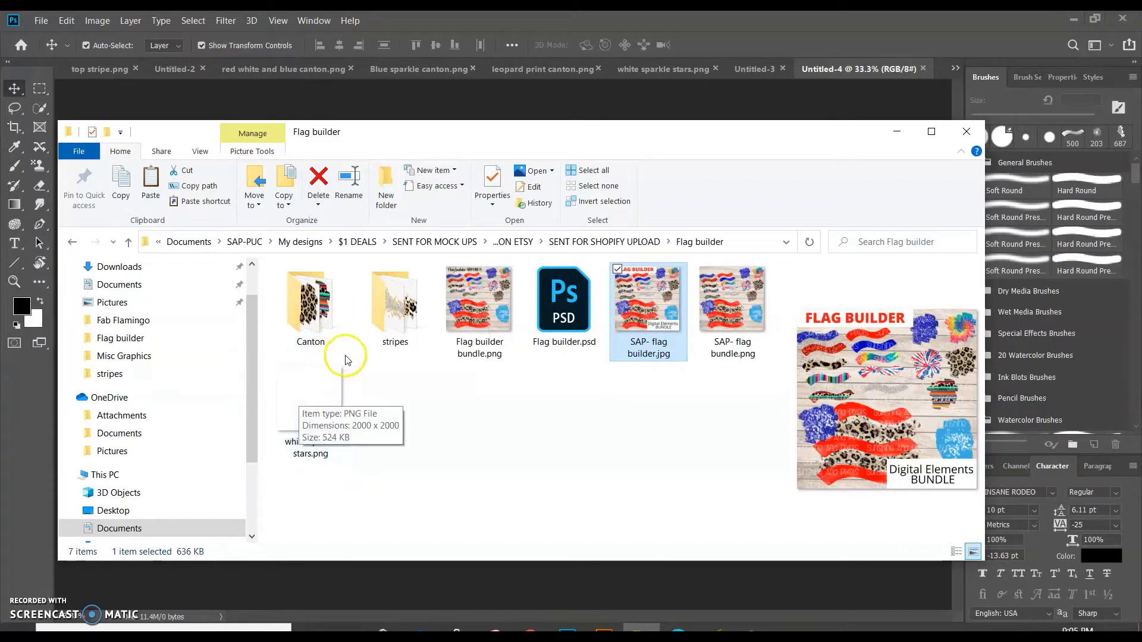
double_click(374, 328)
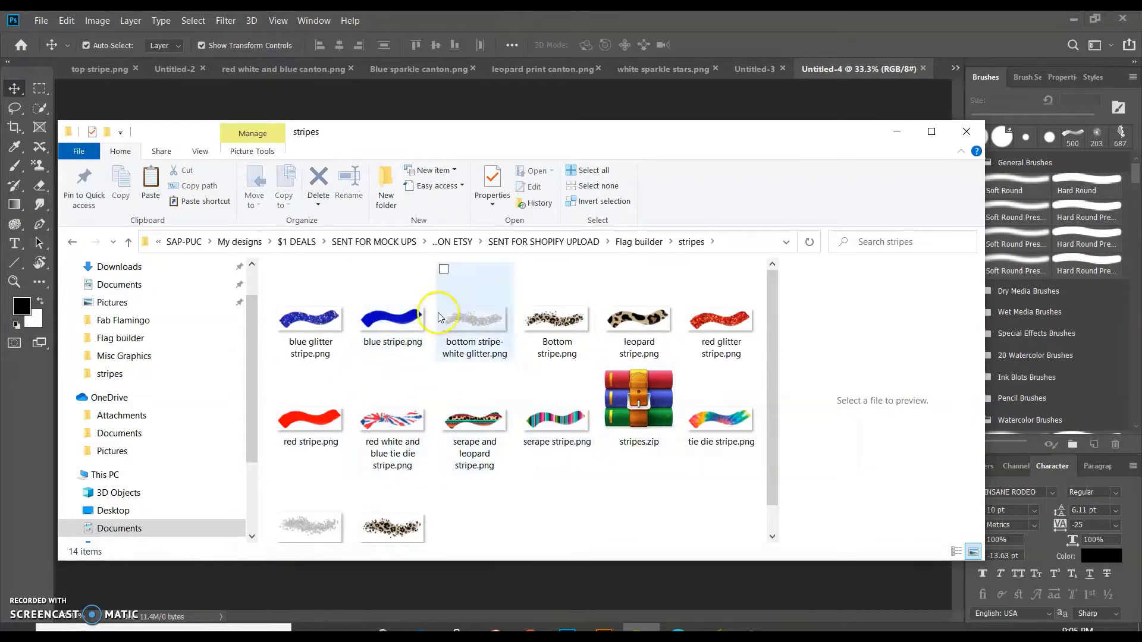
left_click(556, 240)
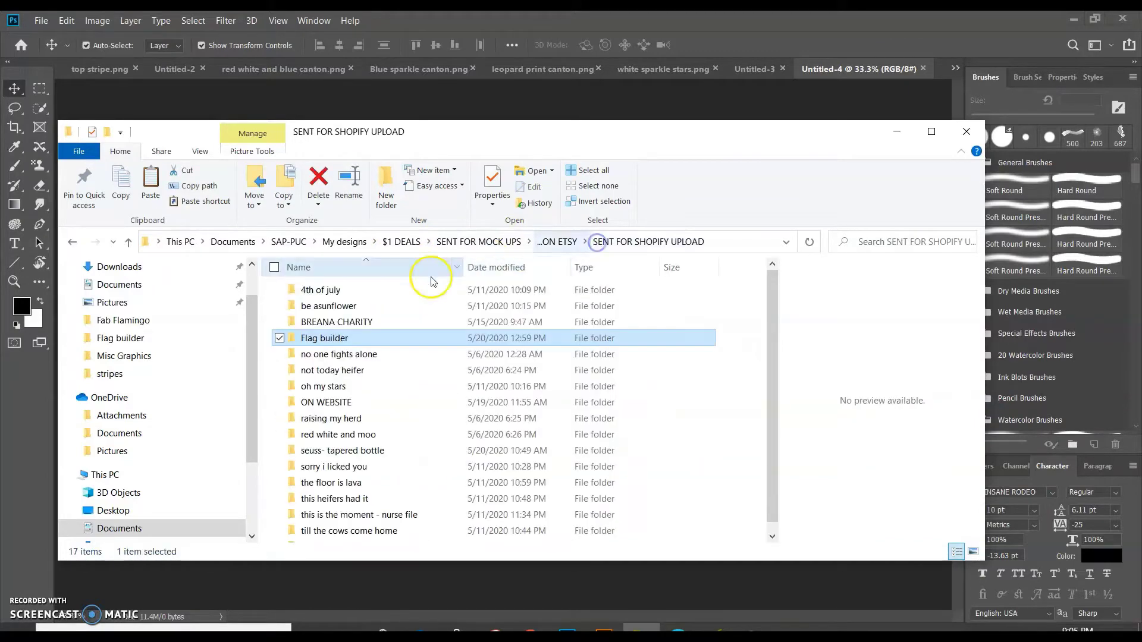
double_click(336, 345)
double_click(336, 312)
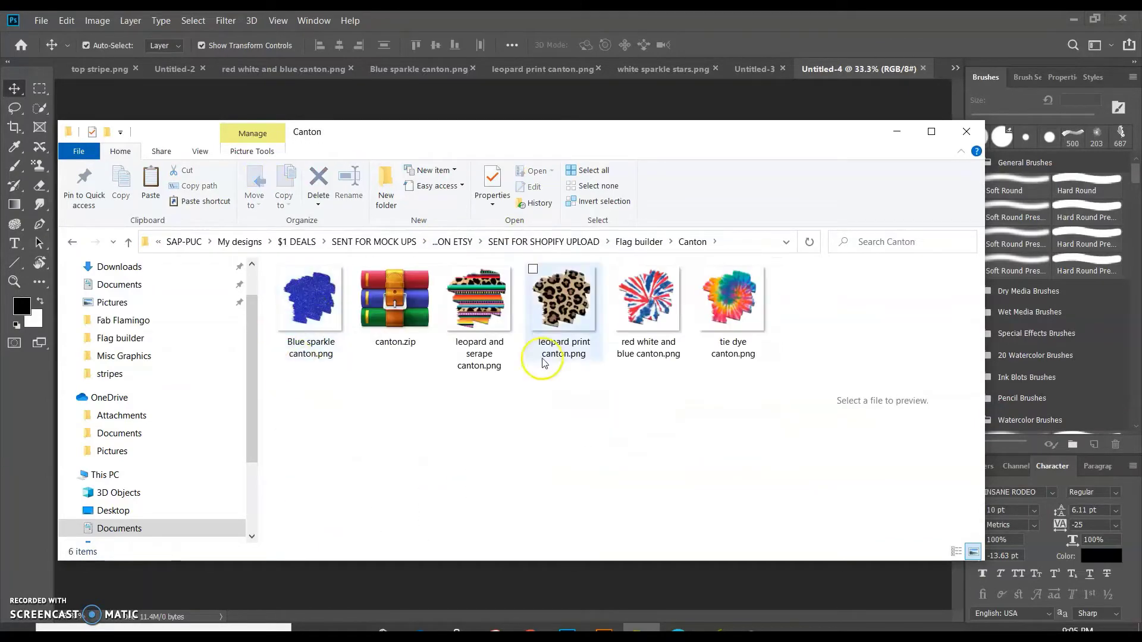
left_click(519, 243)
Return to Untitled-4 and show its Layers panel with the locked Background layer selected.
left_click(576, 50)
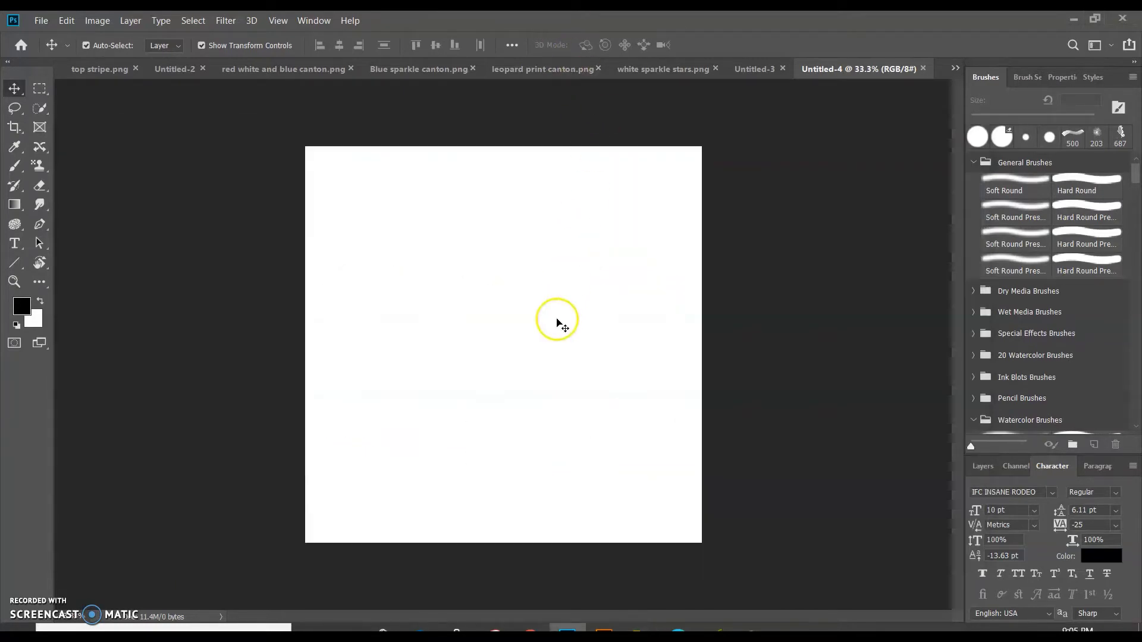
left_click(654, 104)
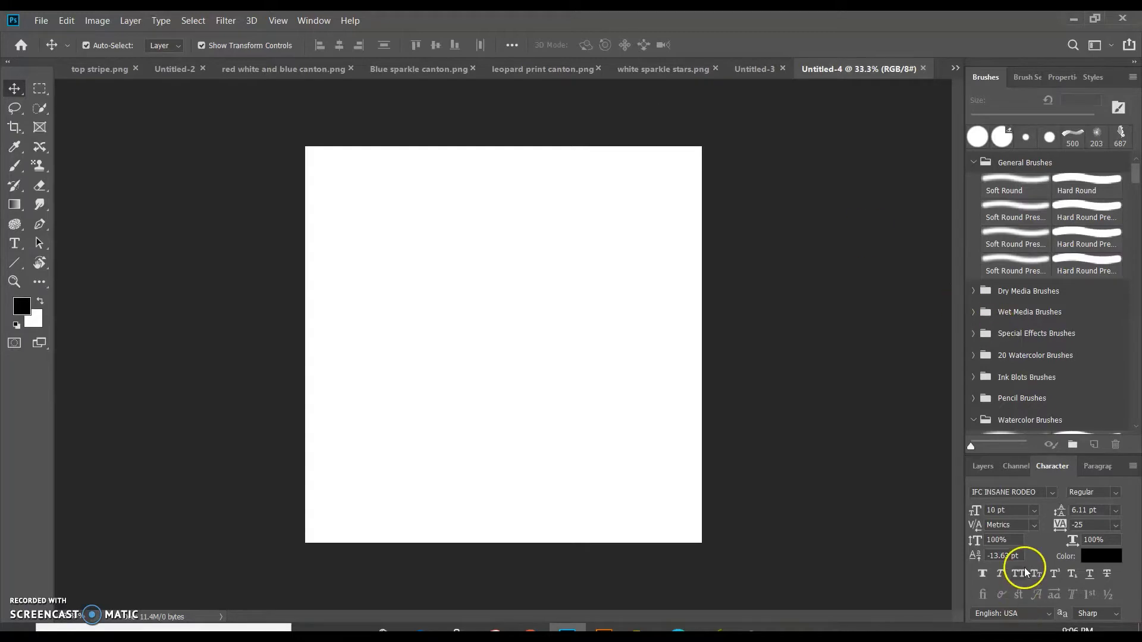
left_click(982, 467)
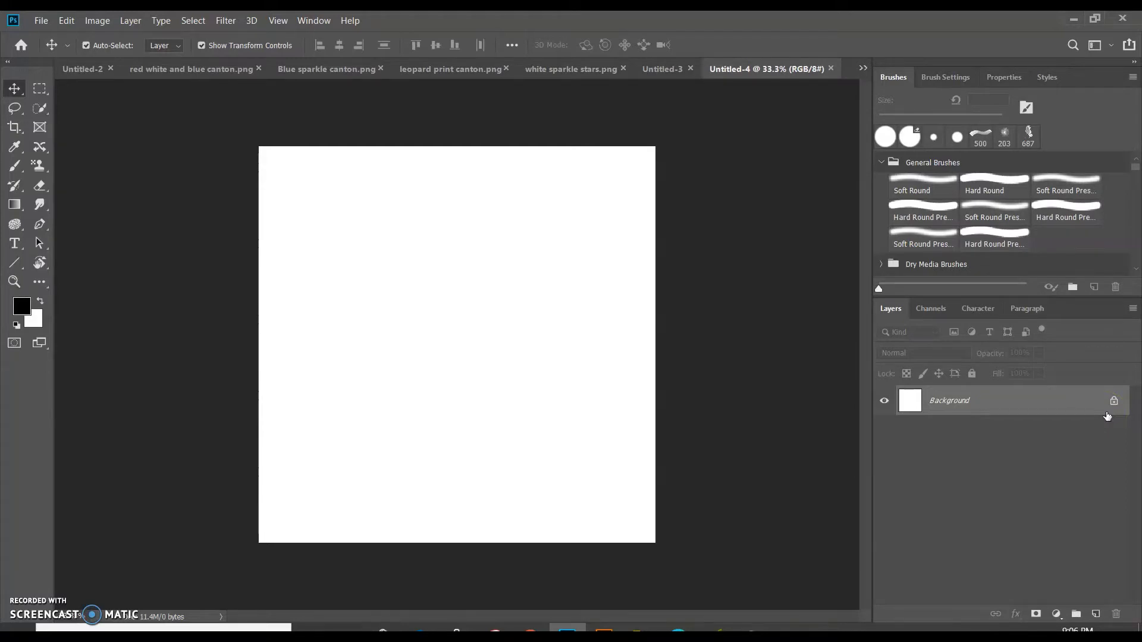
left_click(1058, 409)
left_click(1115, 401)
Paste the red glitter stripe into Untitled-4, shrink it to about 60% and move it up-right.
left_click(864, 68)
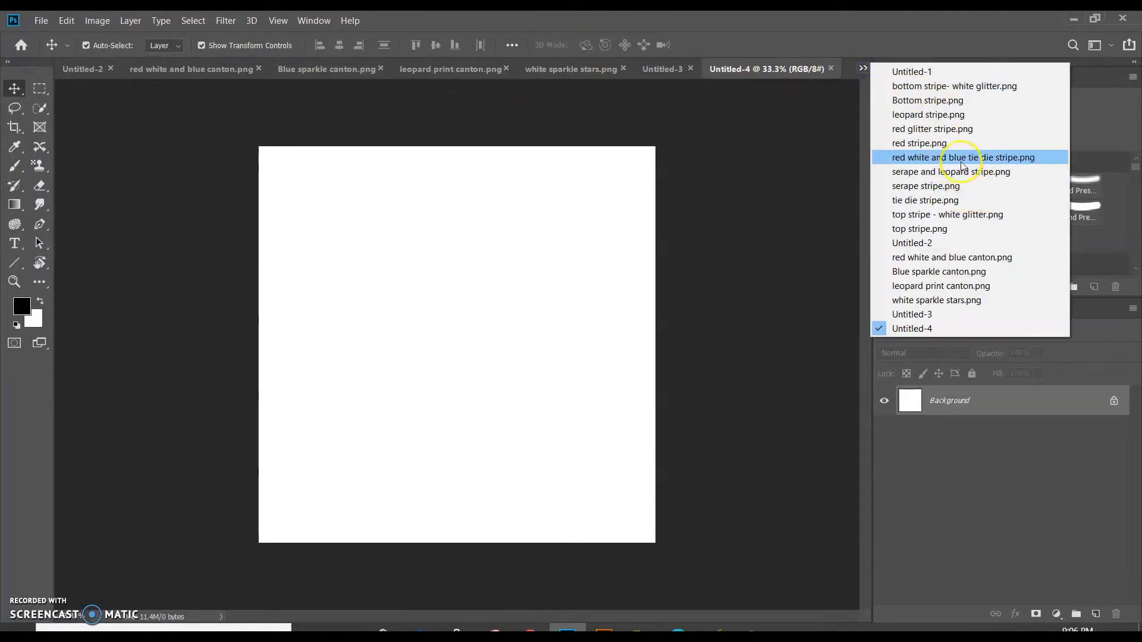
left_click(956, 129)
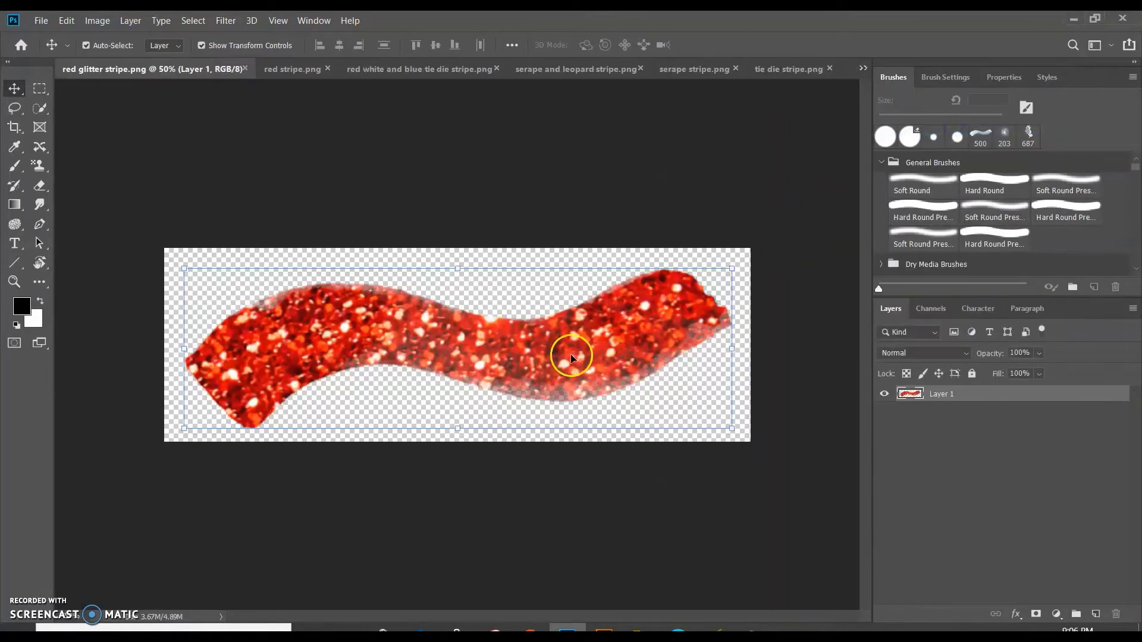
left_click(861, 69)
left_click(913, 328)
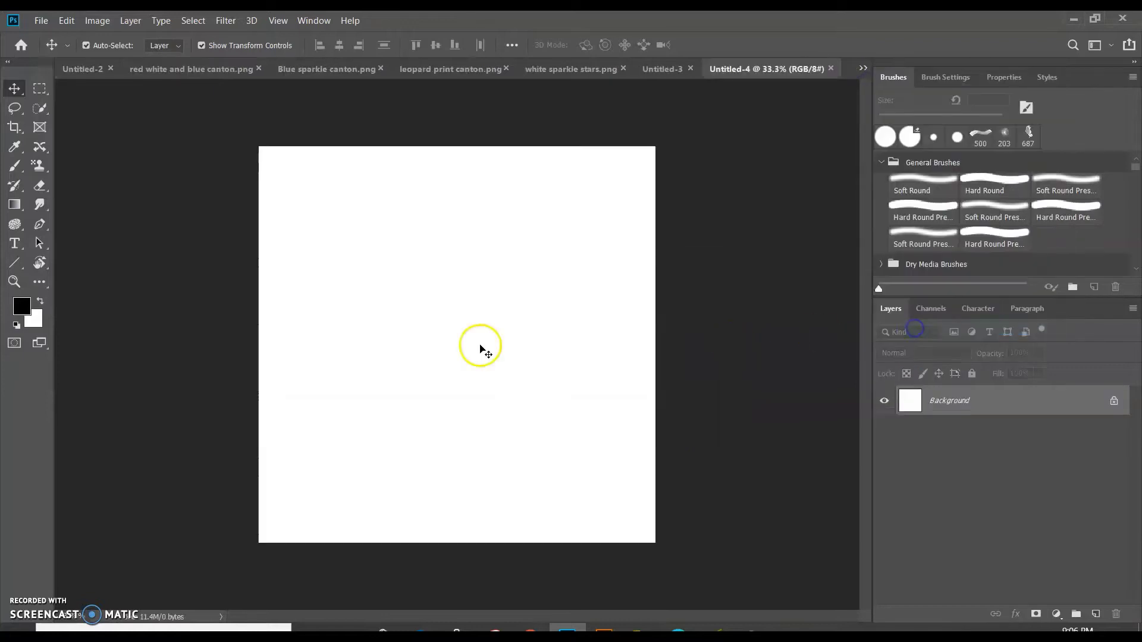
key("ctrl+v")
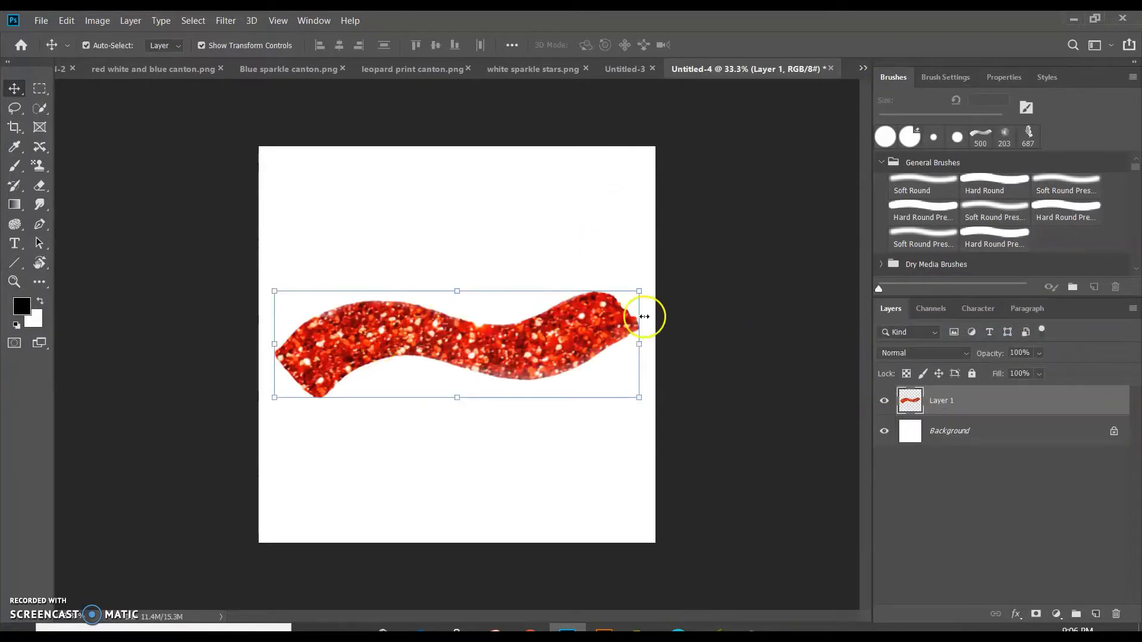
left_click_drag(646, 339, 498, 333)
left_click_drag(410, 344, 492, 258)
Paste the red, white and blue tie-dye stripe into Untitled-4 as a new layer.
left_click(863, 68)
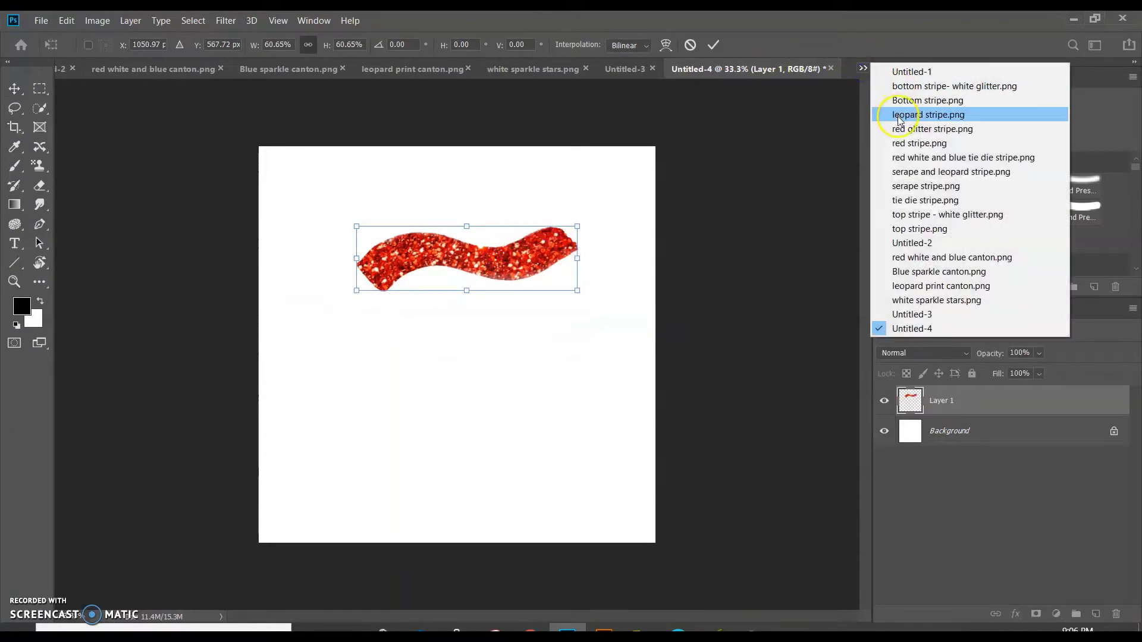
left_click(940, 157)
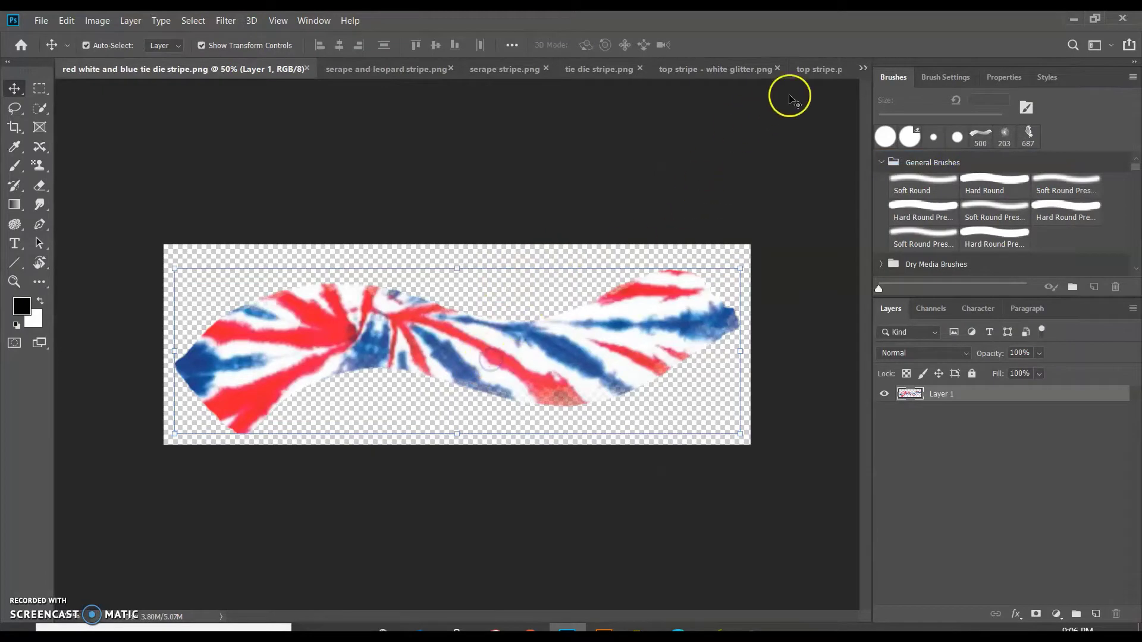
left_click(862, 68)
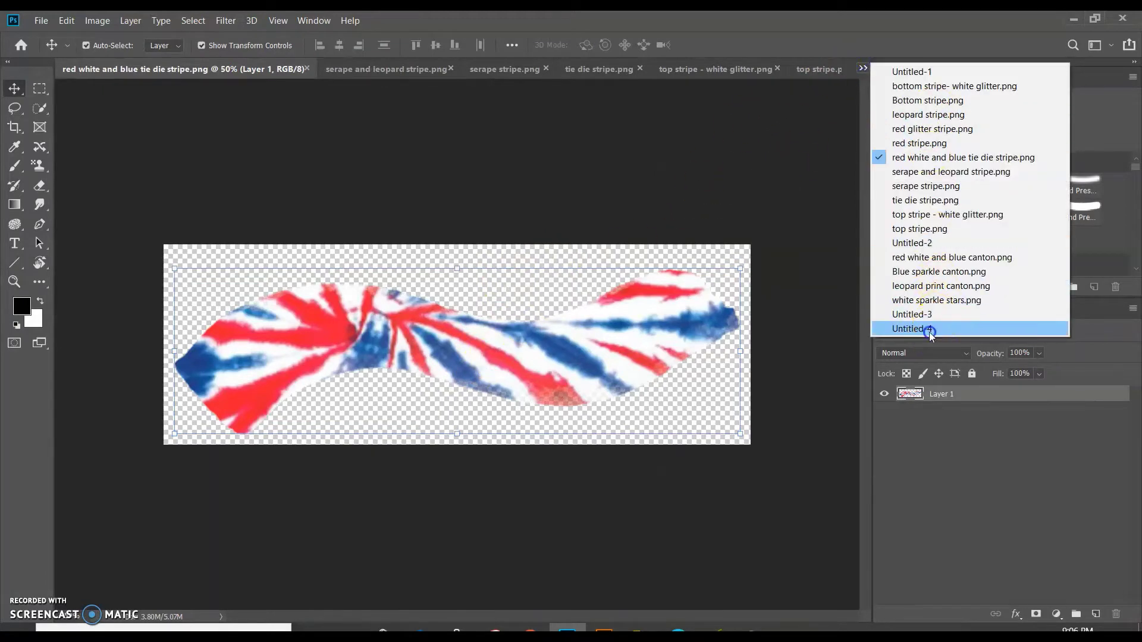
left_click(931, 328)
key("ctrl+v")
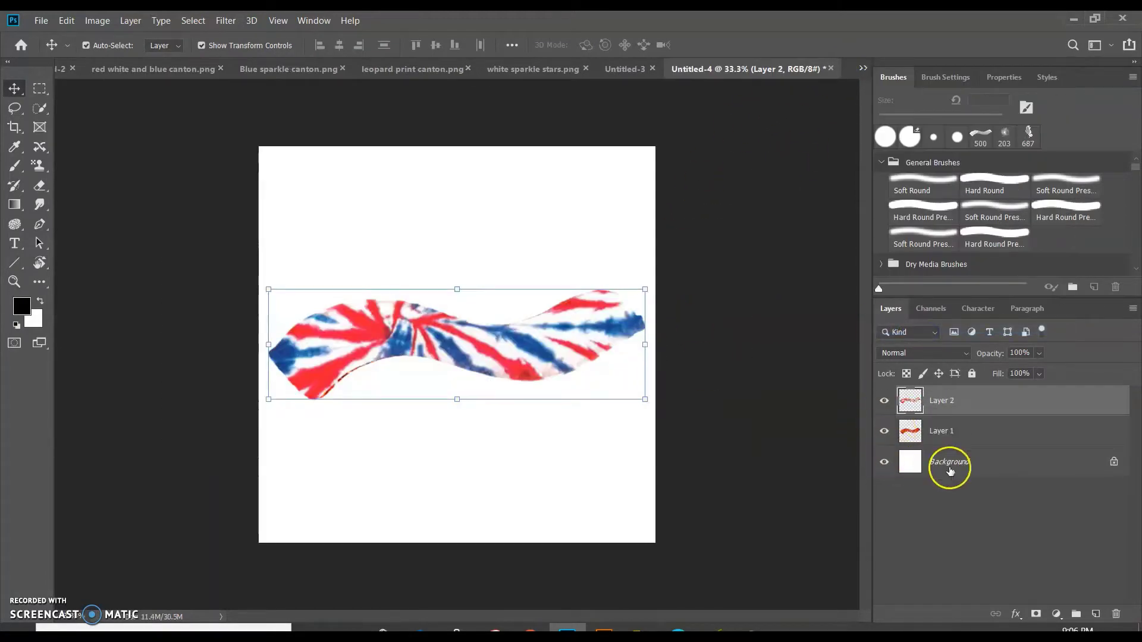
Unlock the Background as Layer 0, lower its opacity to 41% and hide it.
left_click(952, 466)
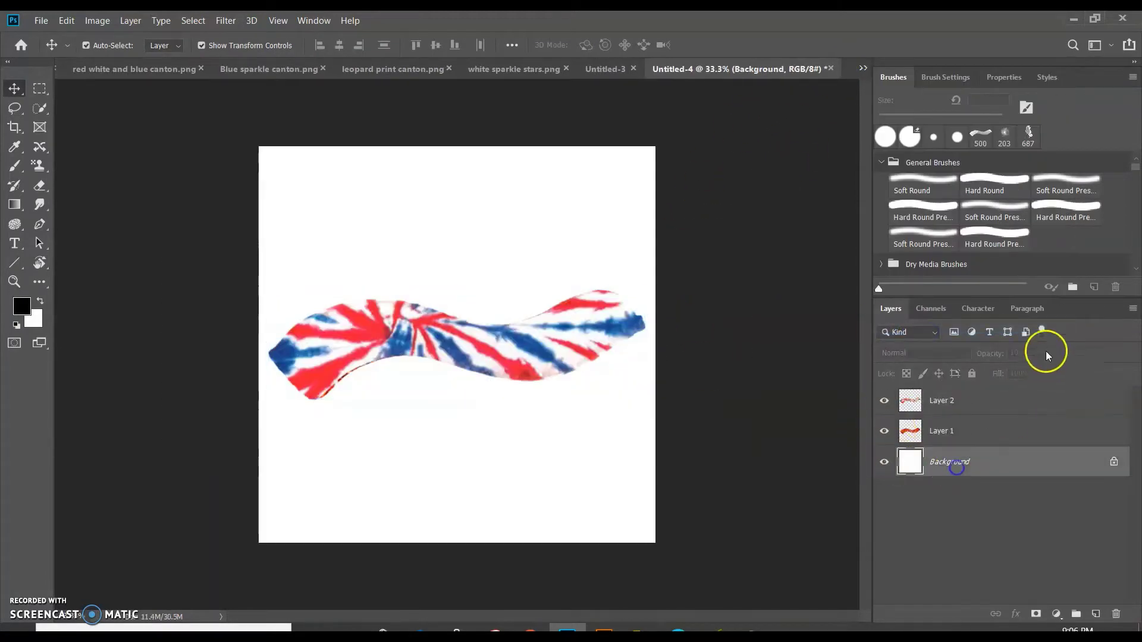
left_click(1116, 463)
left_click(1039, 353)
left_click_drag(1059, 370, 1015, 370)
left_click(884, 462)
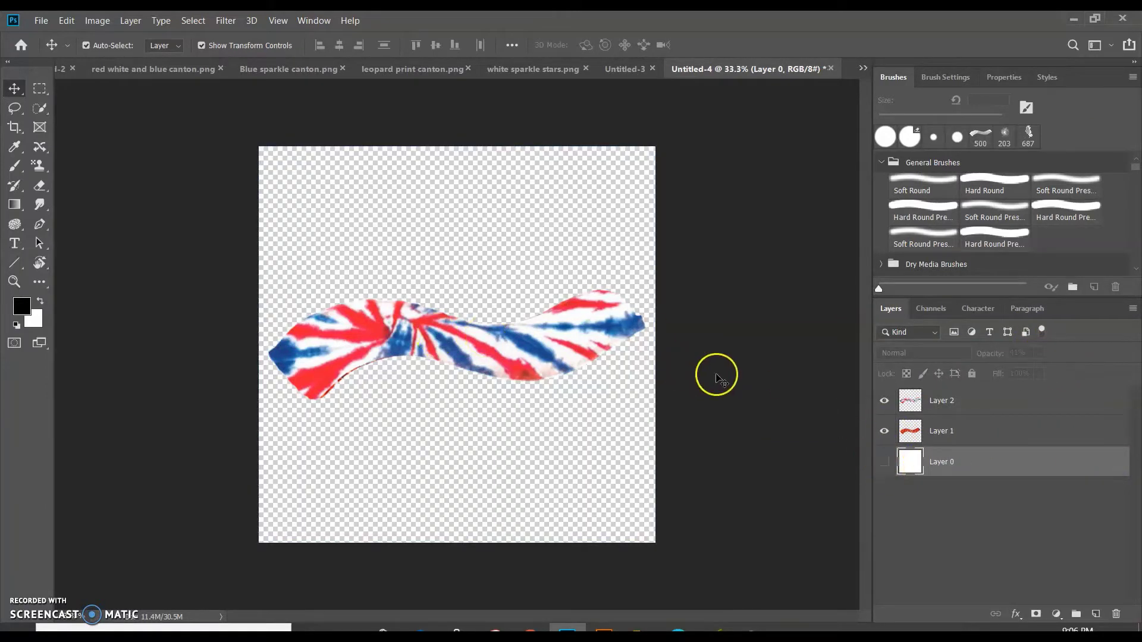
Resize the tie-dye stripe to about 86% and move it down-left.
left_click_drag(457, 348, 440, 422)
left_click_drag(627, 419, 581, 408)
left_click_drag(477, 428, 545, 443)
left_click(466, 206)
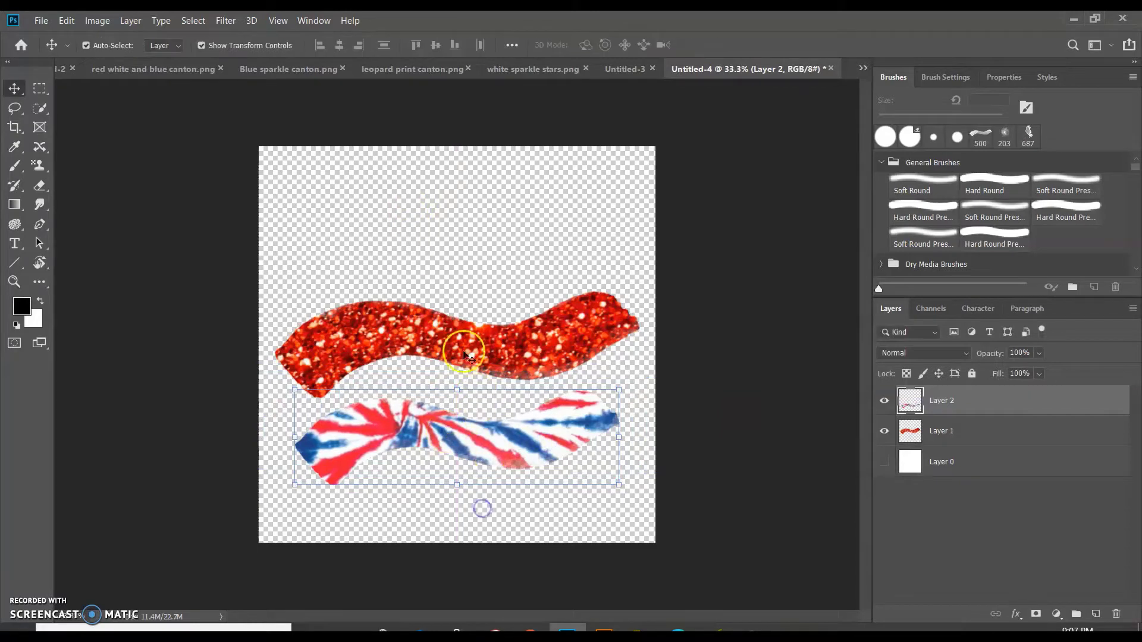
Select both stripe layers and resize them together proportionally.
left_click_drag(461, 247, 488, 338)
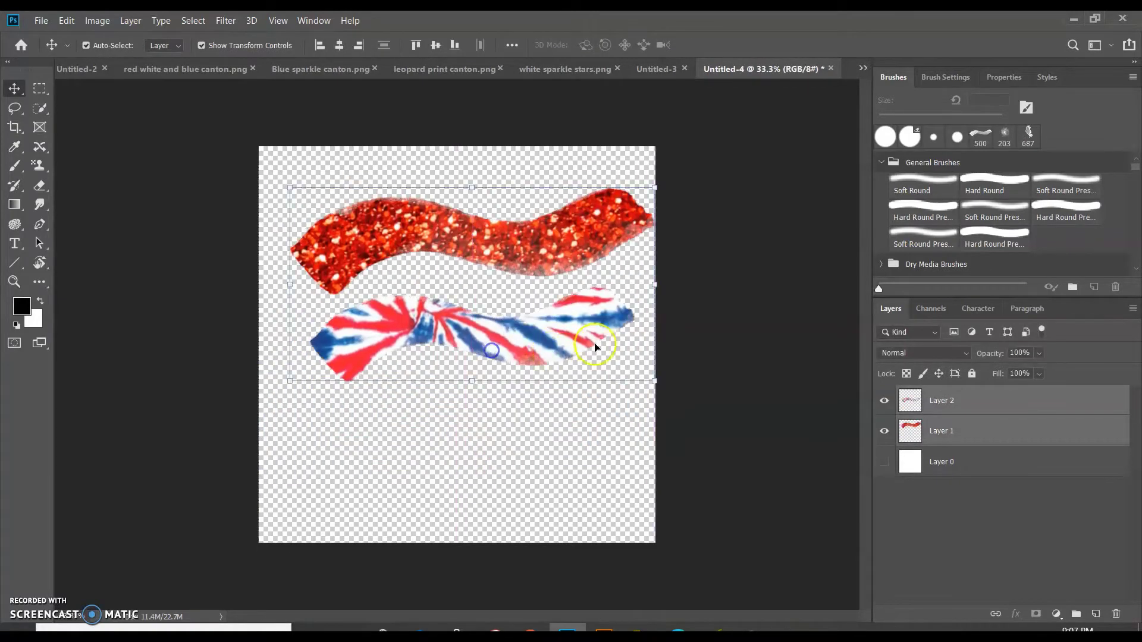
left_click_drag(654, 284, 591, 284)
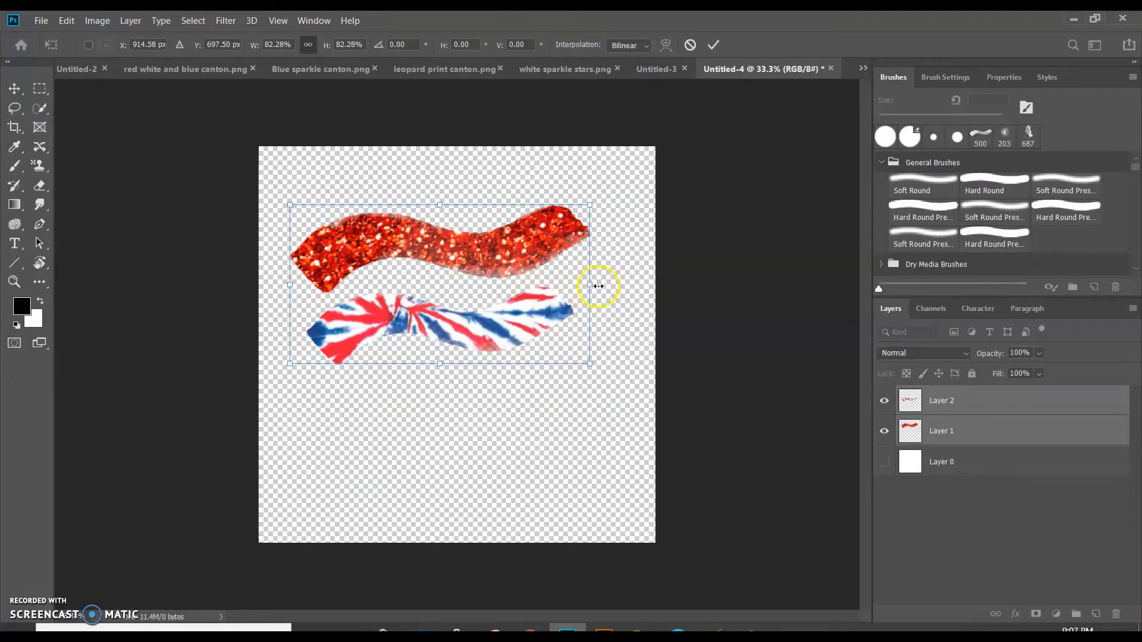
left_click_drag(596, 287, 626, 286)
left_click_drag(621, 378, 596, 365)
key("Return")
Nudge the tie-dye stripe right and adjust its width from the left side.
left_click(474, 337)
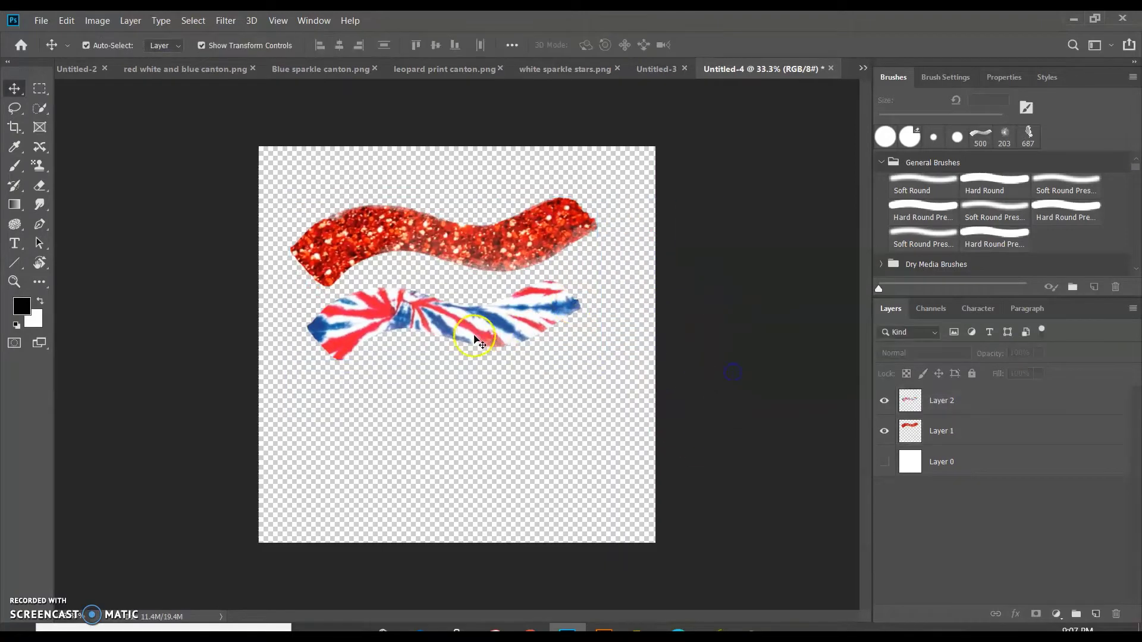
left_click_drag(475, 336, 491, 338)
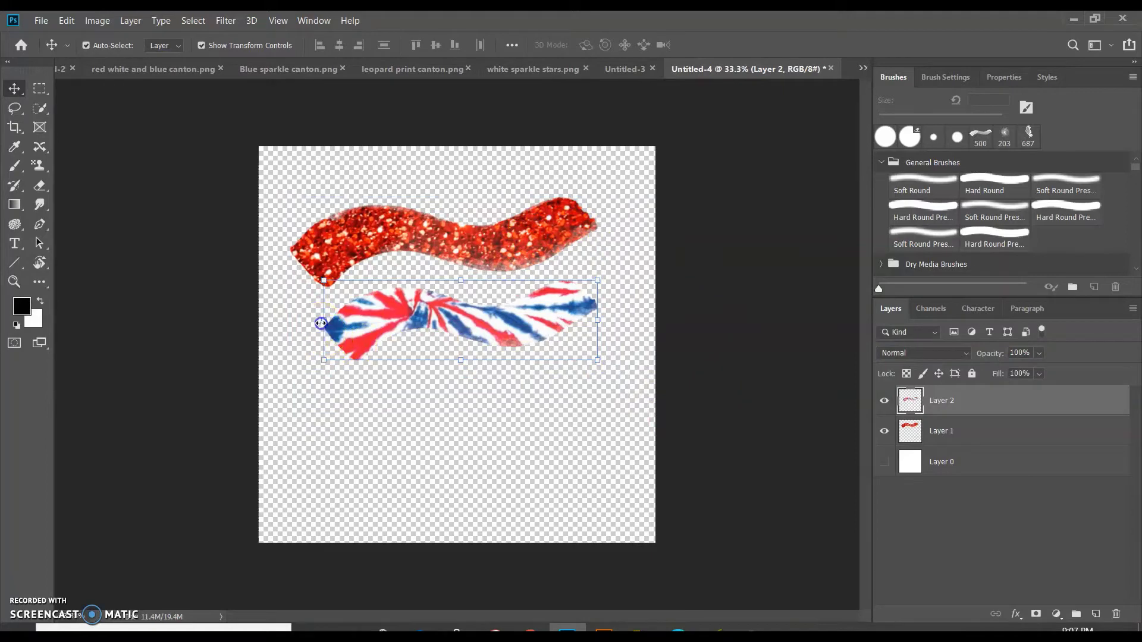
left_click_drag(321, 323, 291, 323)
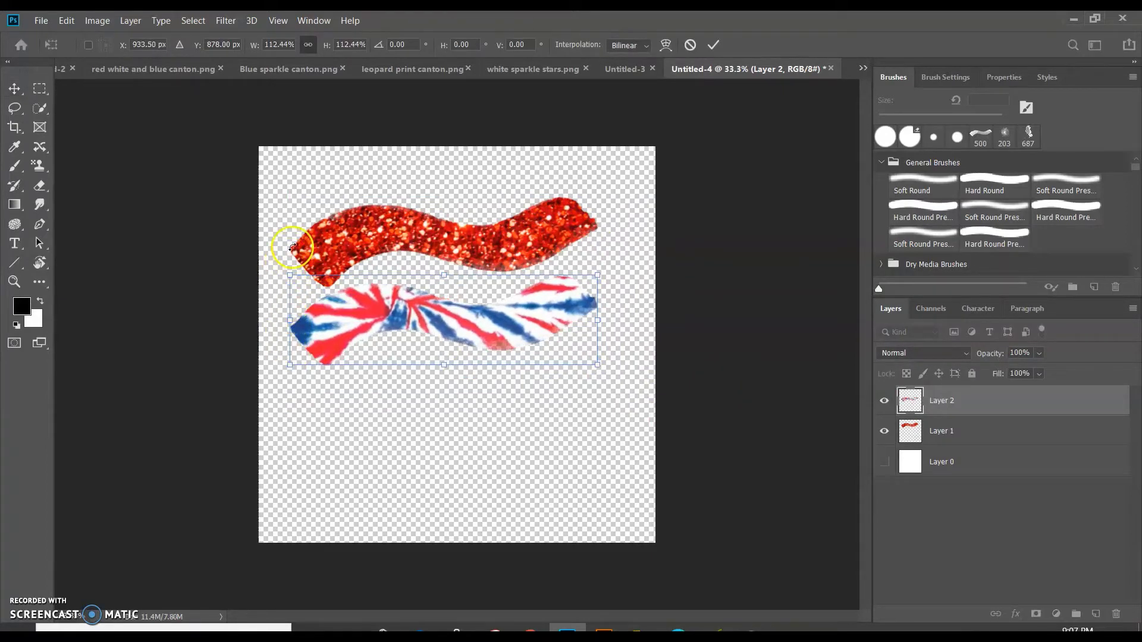
left_click(143, 232)
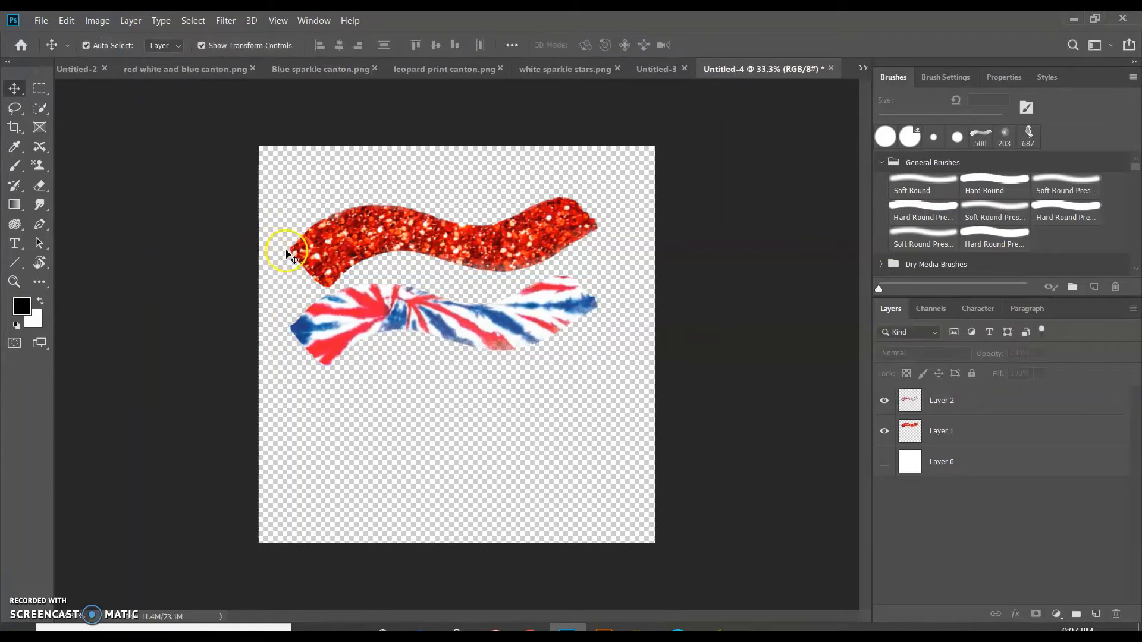
left_click(317, 343)
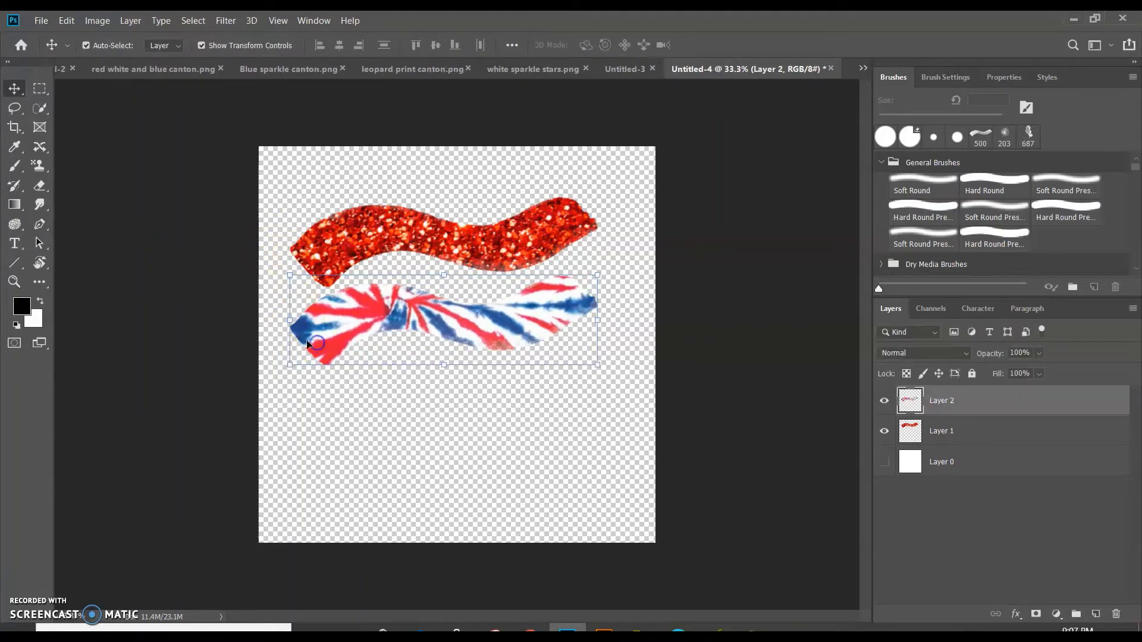
left_click_drag(289, 323, 310, 326)
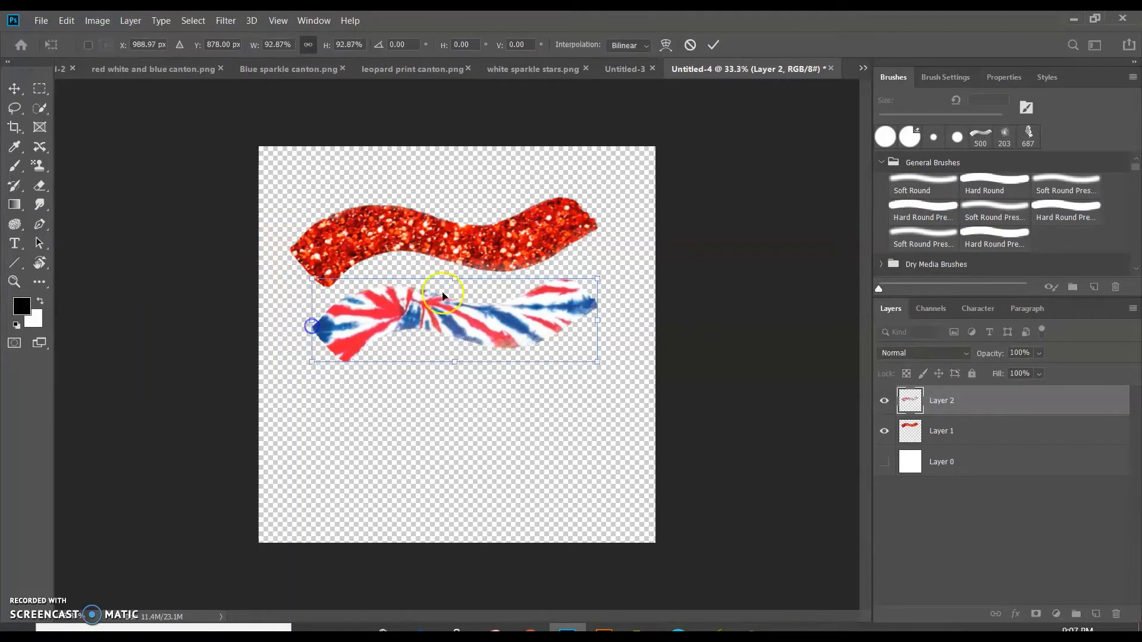
left_click(128, 273)
Align the red glitter stripe with the tie-dye and narrow its left end to match.
left_click(370, 235)
left_click_drag(371, 235, 399, 220)
left_click(421, 229)
left_click(273, 242)
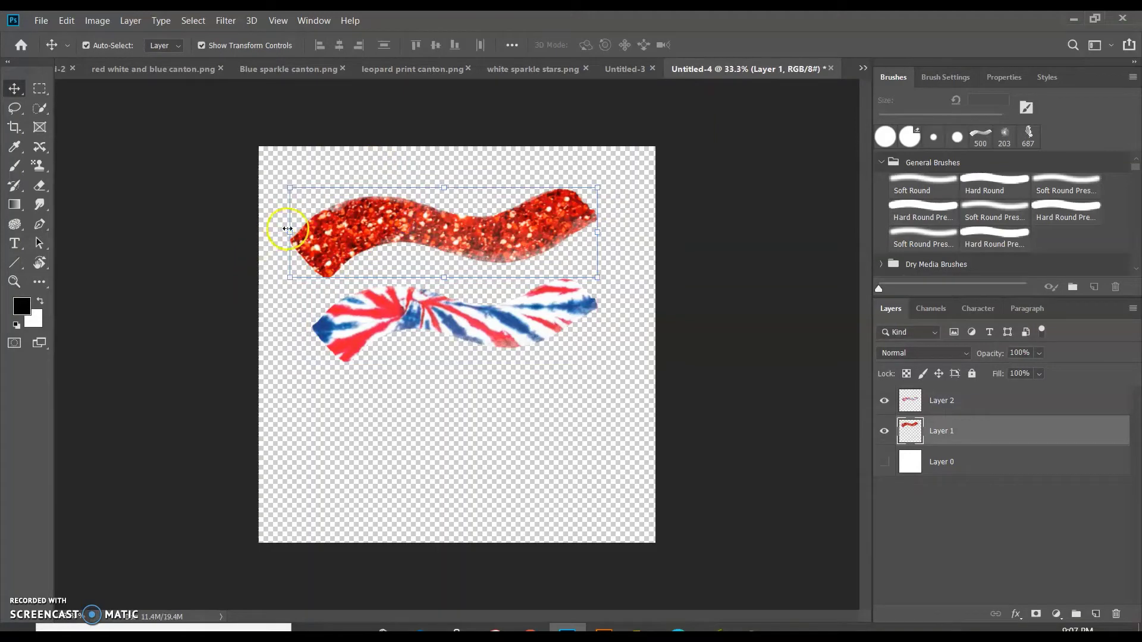
left_click_drag(288, 229, 302, 229)
left_click(185, 189)
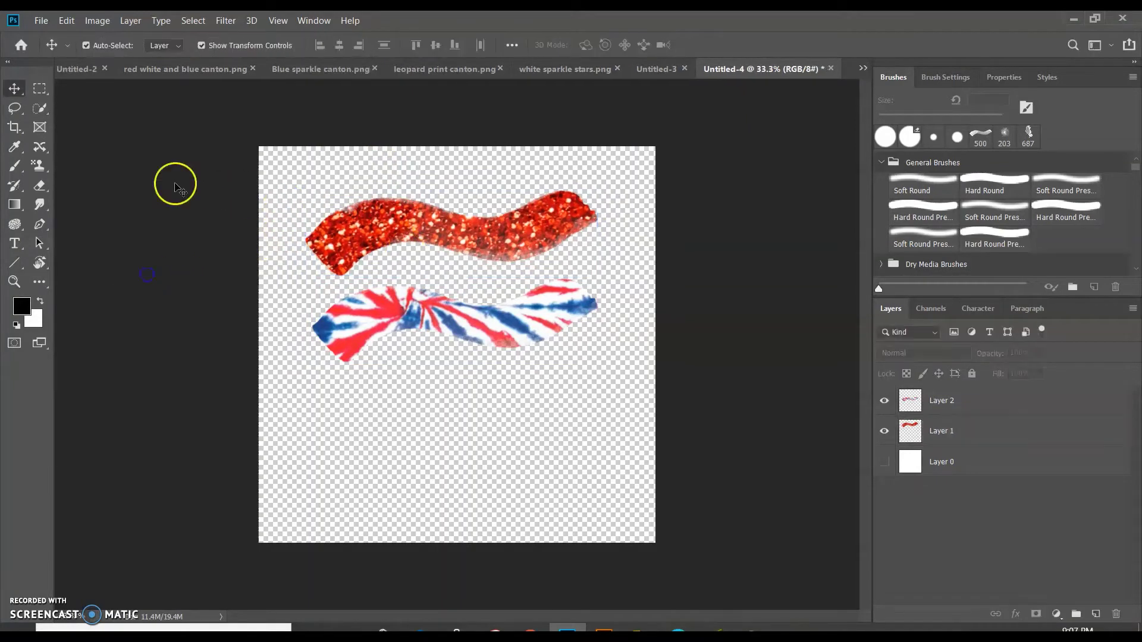
Move both stripes down about 125 px and duplicate the red glitter stripe below the tie-dye.
left_click_drag(185, 189, 459, 355)
left_click_drag(499, 235, 506, 309)
left_click(721, 408)
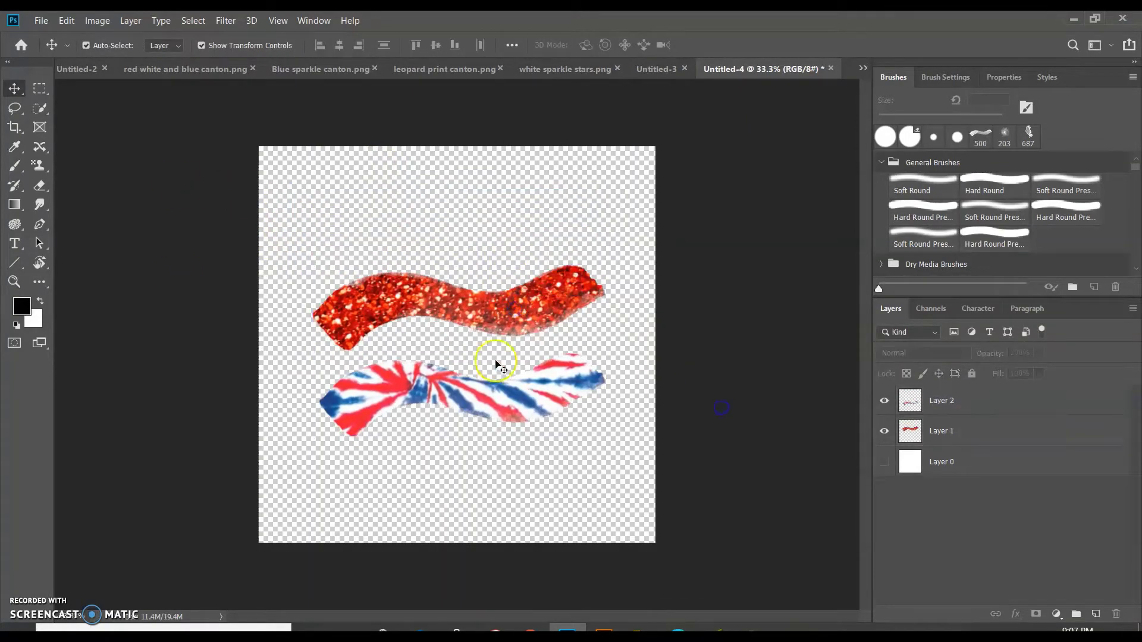
left_click(494, 355)
left_click_drag(494, 351, 488, 477, "alt")
left_click(749, 404)
Move all three stripes up and right together to centre them.
left_click_drag(341, 248, 448, 590)
left_click_drag(460, 486, 476, 430)
left_click(734, 447)
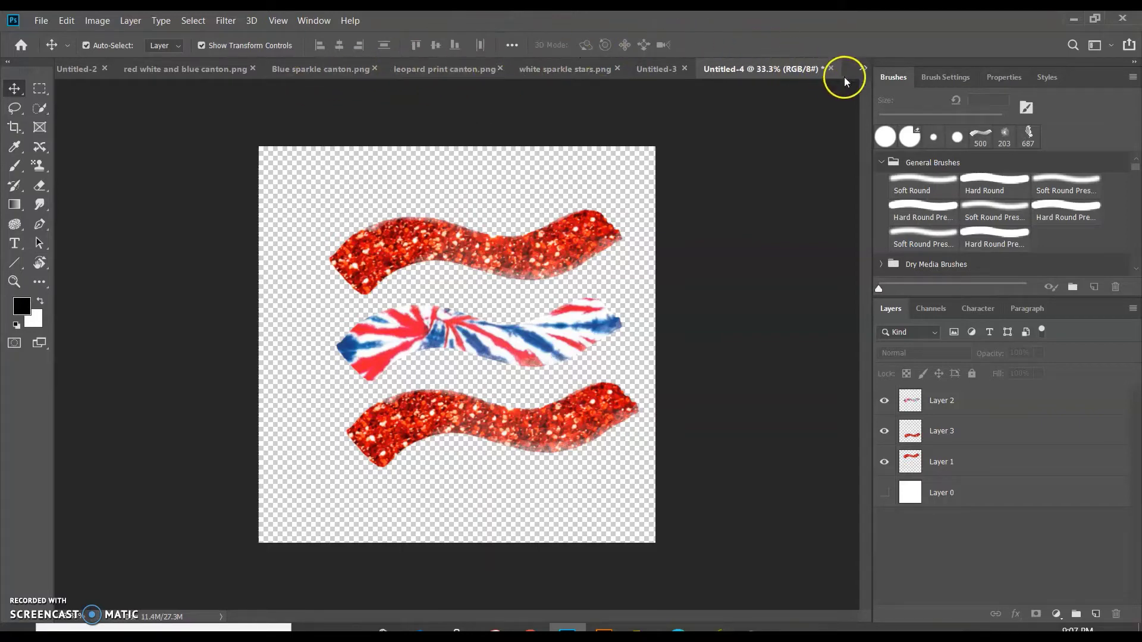
left_click(863, 68)
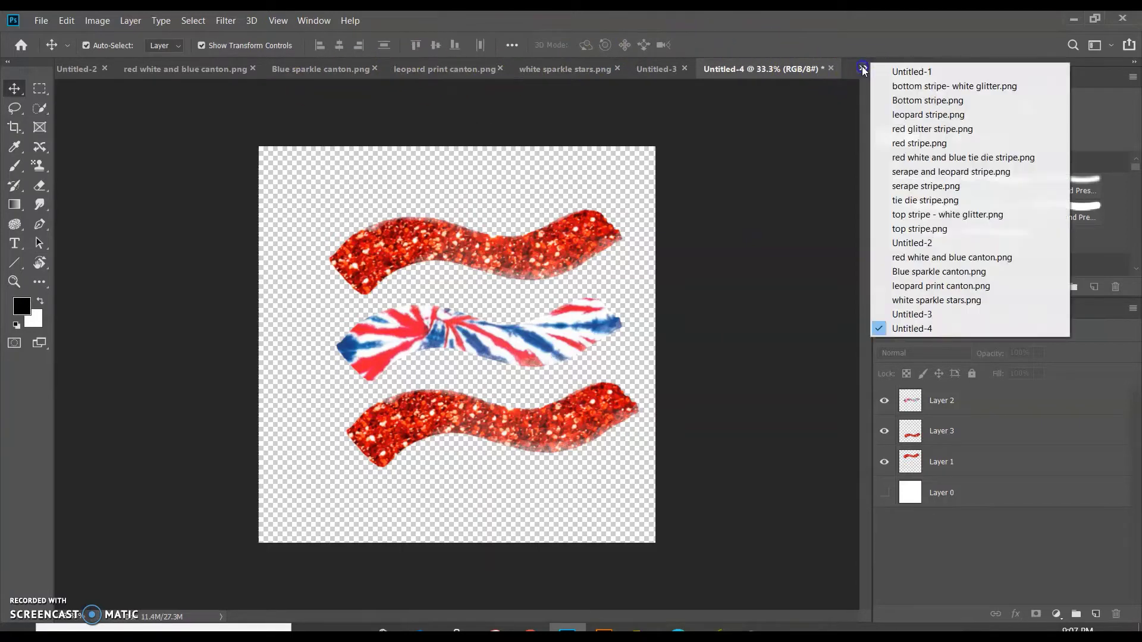
Paste the leopard stripe from top stripe.png, scale it to about 78% and place it over the tie-dye.
left_click(928, 230)
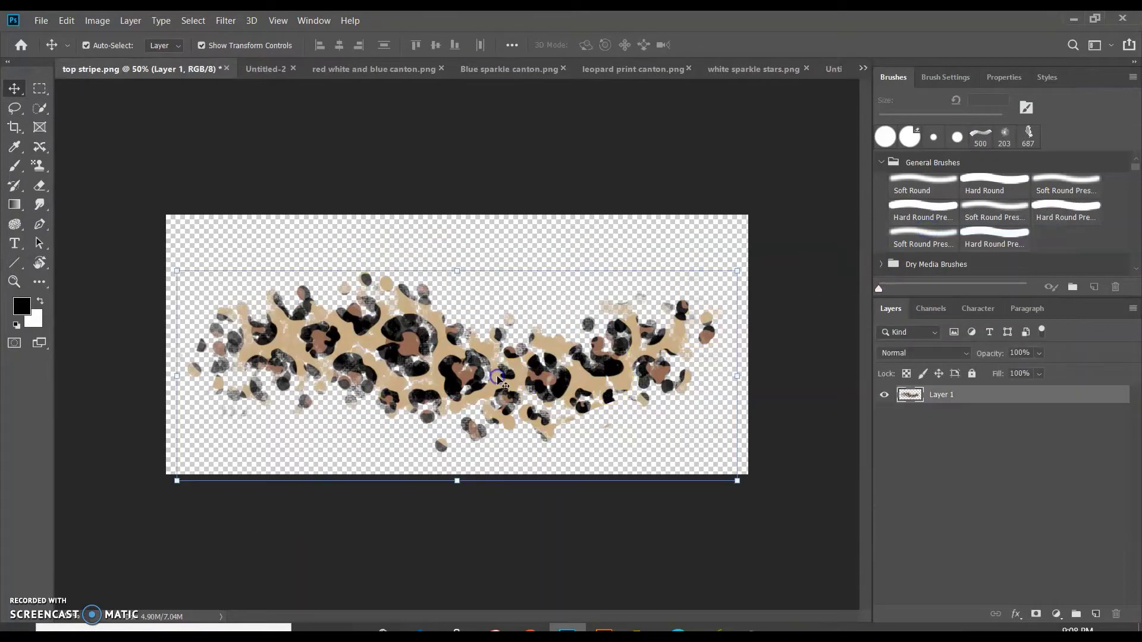
left_click(863, 69)
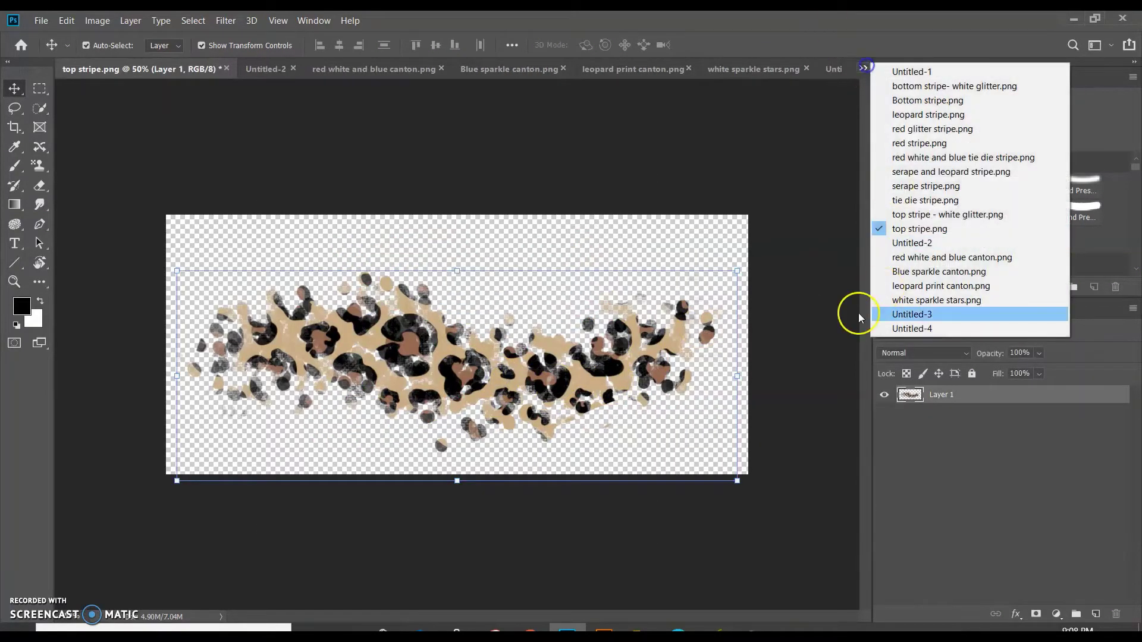
left_click(857, 327)
key("ctrl+v")
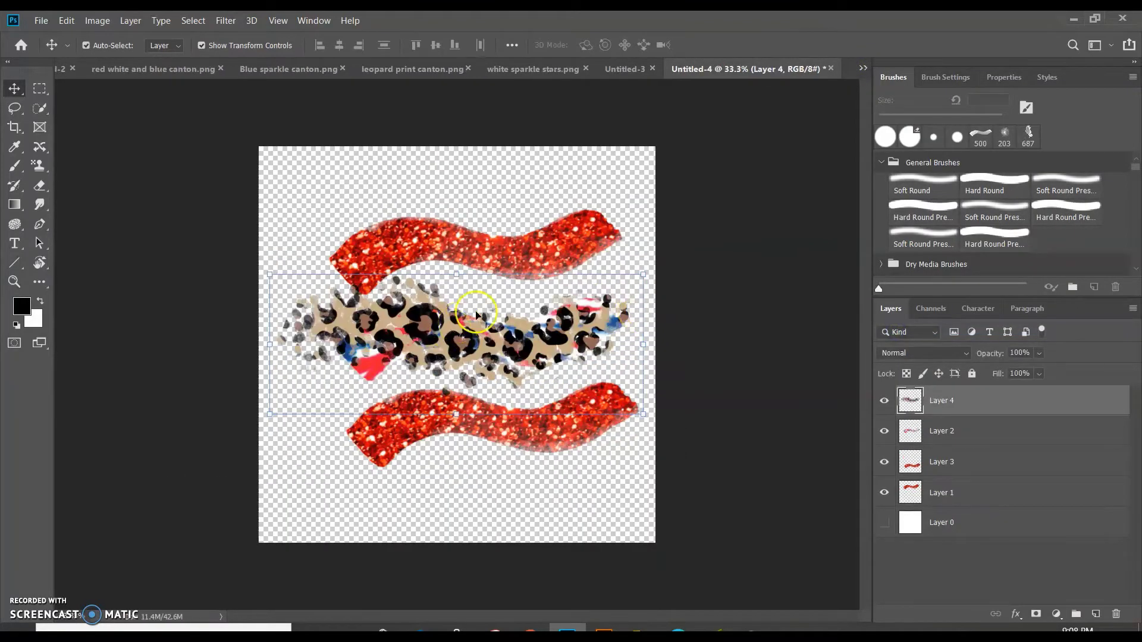
left_click_drag(638, 347, 454, 347)
left_click_drag(358, 354, 435, 314)
left_click_drag(532, 304, 637, 275)
left_click_drag(542, 338, 530, 316)
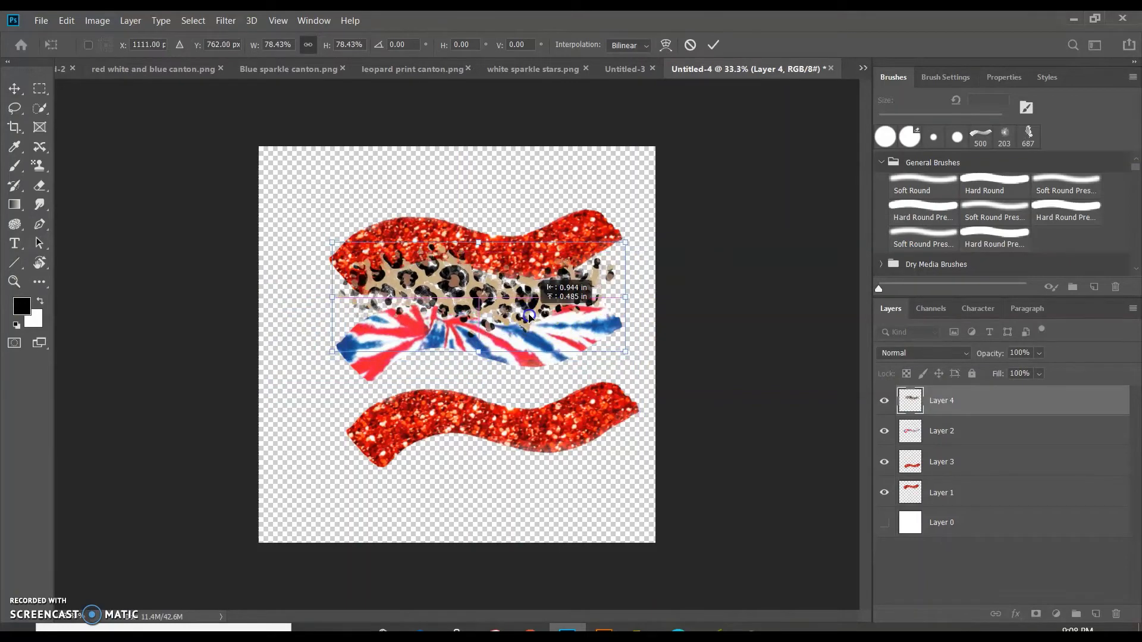
key("Return")
left_click_drag(435, 295, 450, 296)
left_click(750, 395)
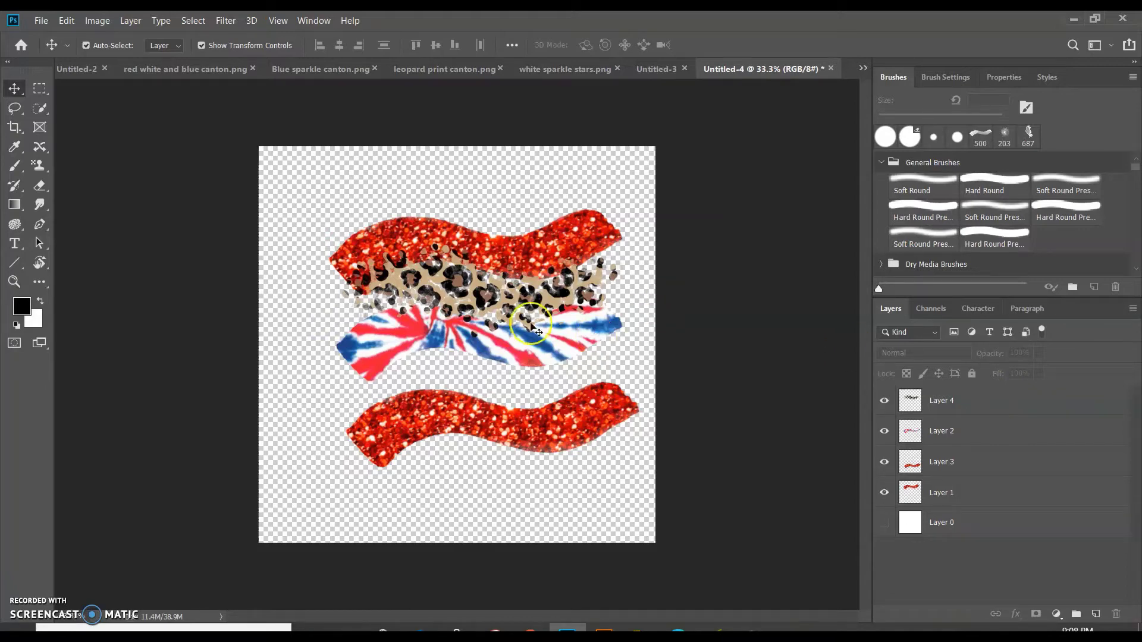
Move Layer 4 below the top red glitter layer and duplicate the leopard stripe.
left_click_drag(926, 390, 956, 510)
left_click(454, 278)
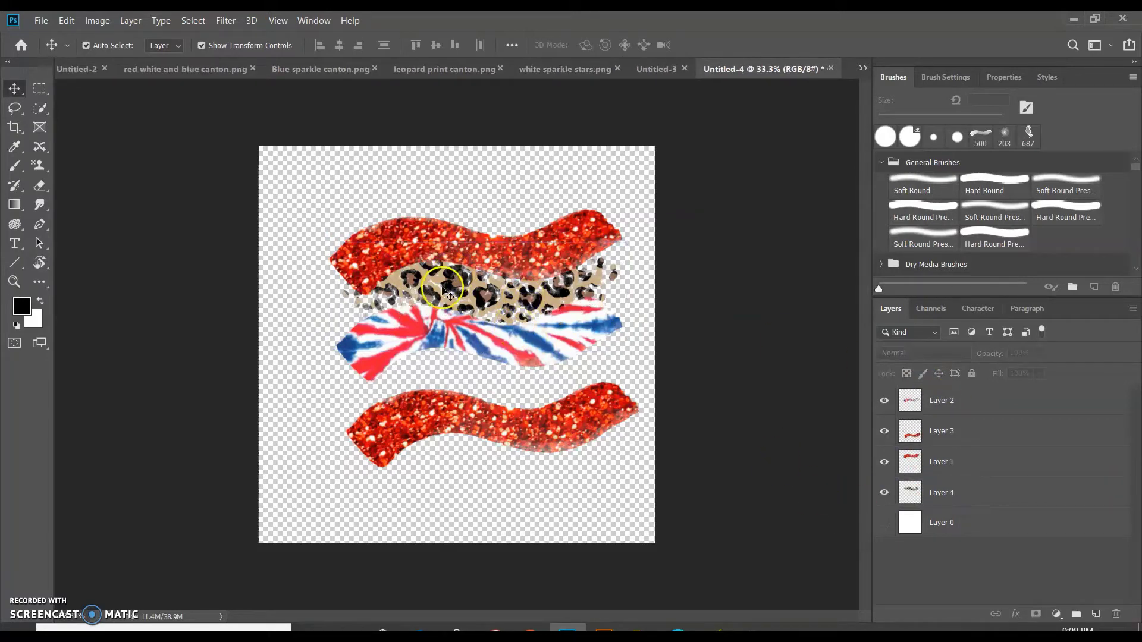
left_click(437, 291)
left_click_drag(567, 347, 537, 367)
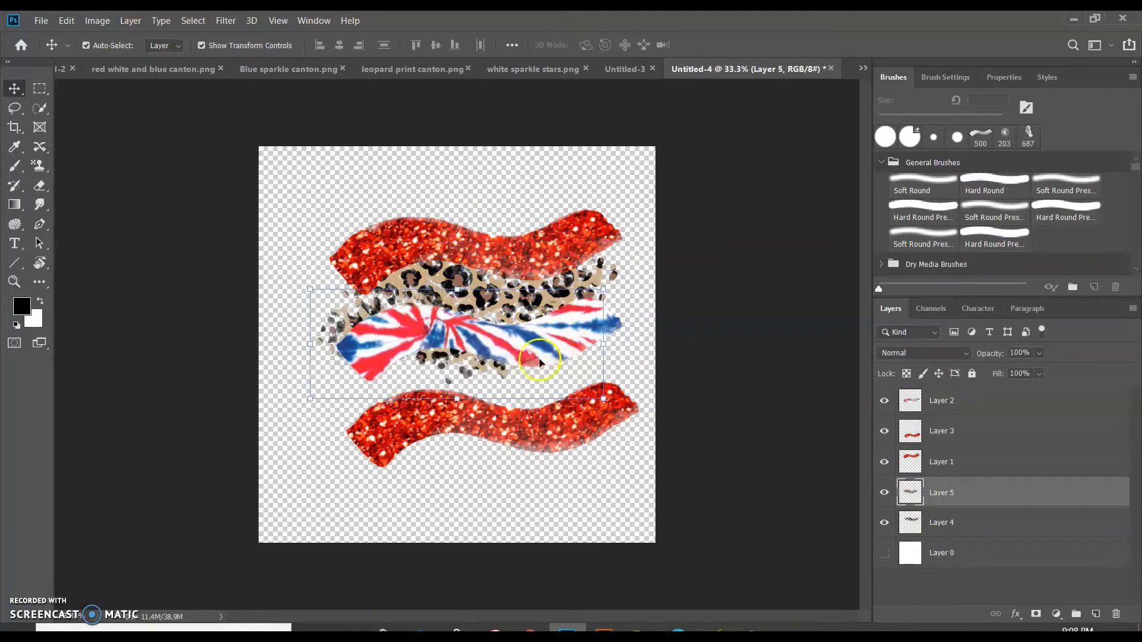
Move the leopard copy down between the tie-dye and the bottom red glitter stripe.
left_click(176, 406)
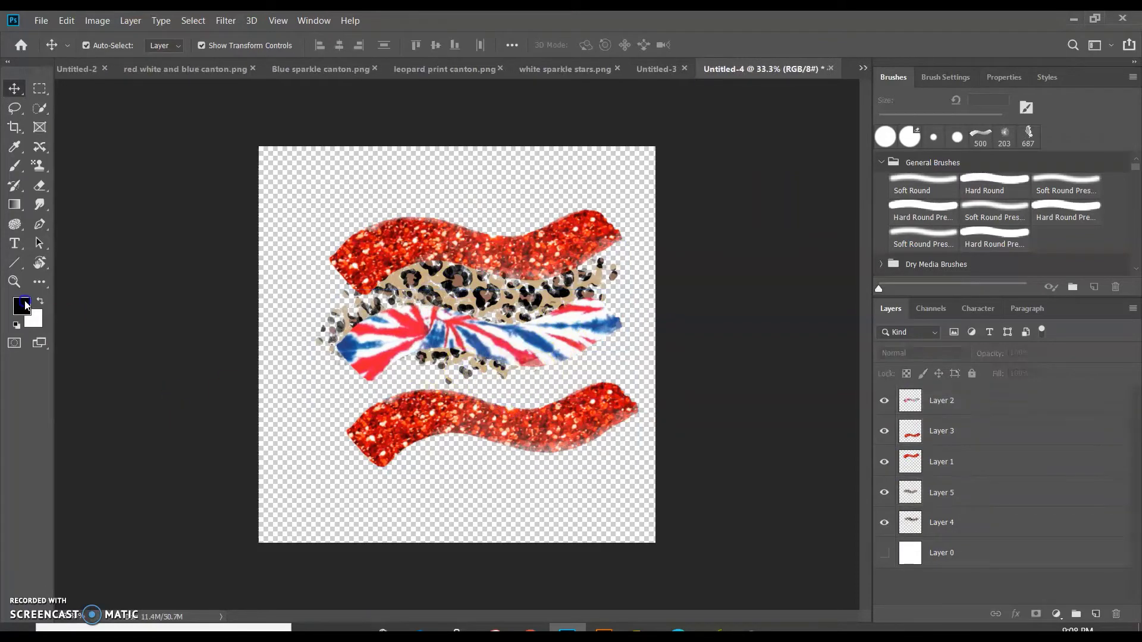
left_click(21, 306)
left_click(1095, 184)
left_click(448, 361)
mouse_move(448, 361)
left_mouse_down()
mouse_move(475, 408)
mouse_move(466, 373)
left_mouse_up()
left_click(671, 517)
left_click(780, 461)
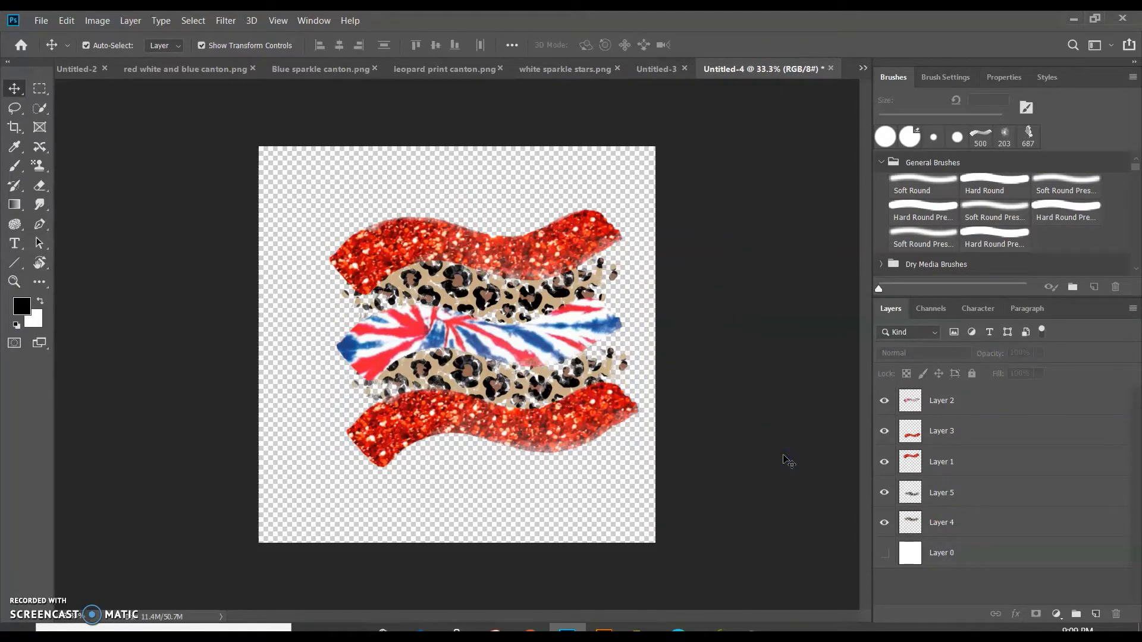
left_click_drag(730, 233, 780, 250)
left_click(46, 74)
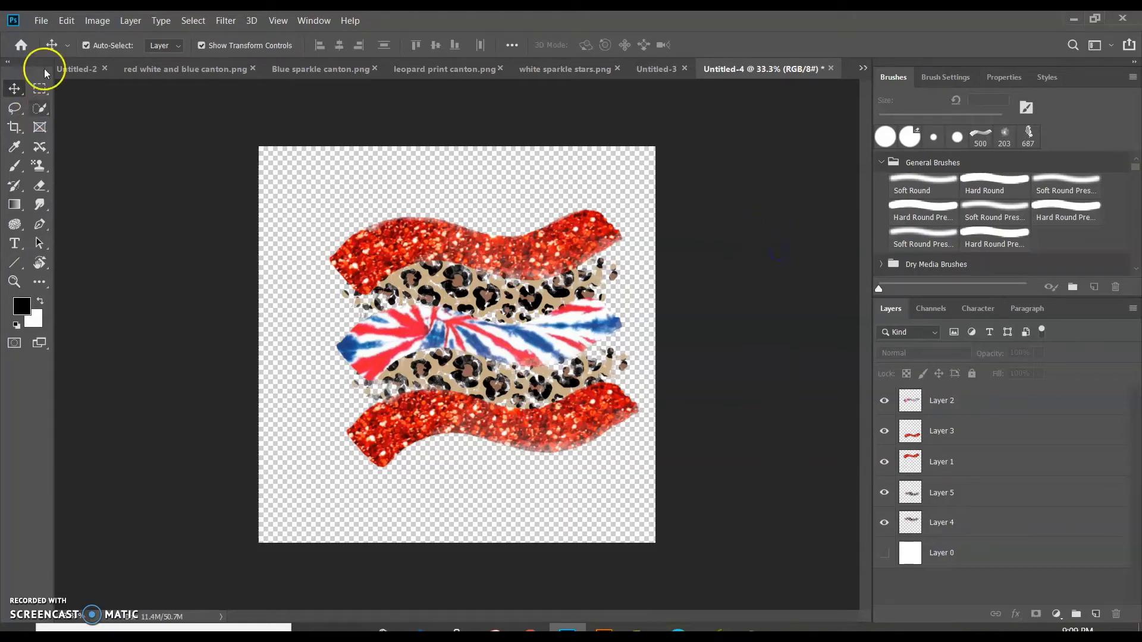
Drag the Blue sparkle canton into Untitled-4, scale it to about 38% and place it top-left.
left_click(354, 71)
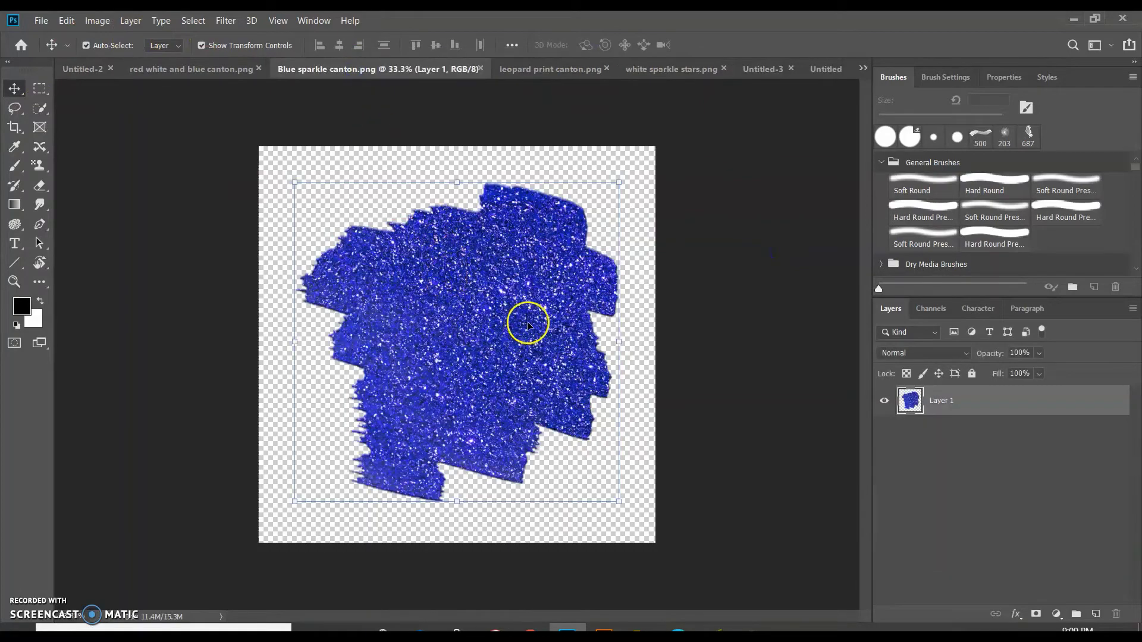
left_click_drag(821, 65, 493, 297)
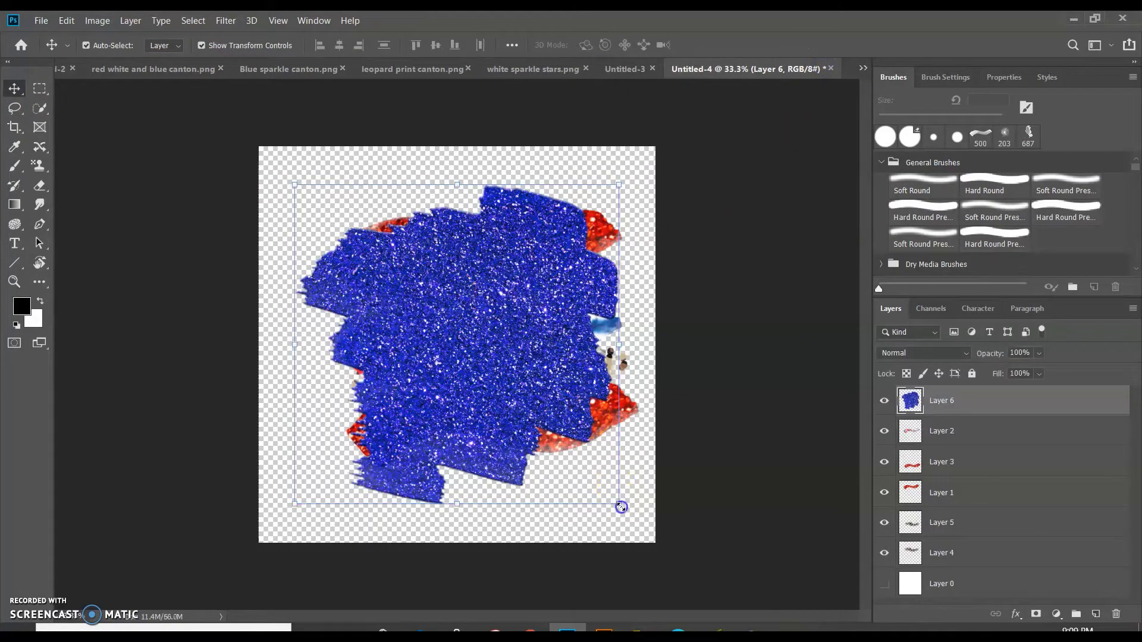
left_click_drag(621, 507, 378, 352)
left_click_drag(355, 261, 369, 288)
left_click_drag(428, 212, 433, 209)
left_click(168, 313)
left_click(169, 313)
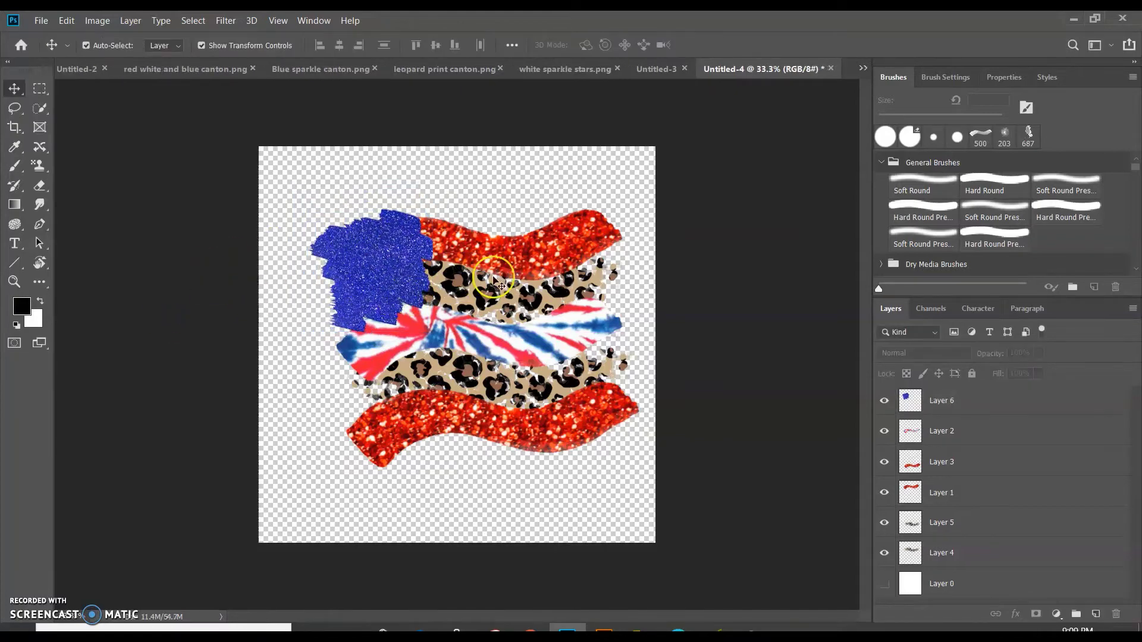
left_click_drag(452, 274, 375, 237)
Skew the top red glitter stripe's left end and shift it slightly left.
left_click(399, 244)
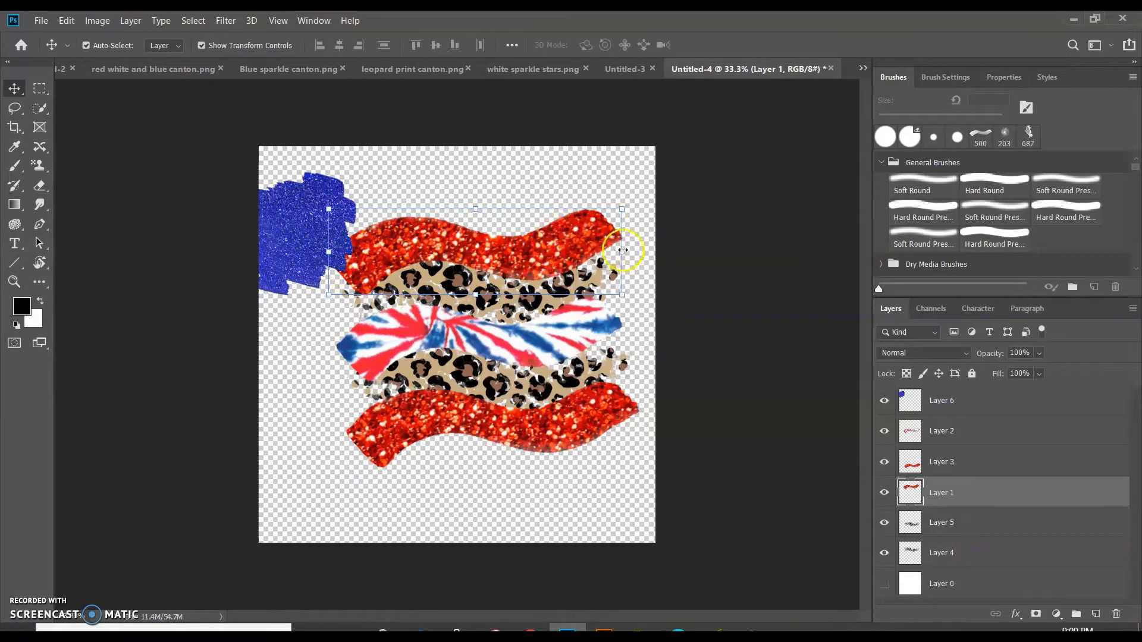
mouse_move(622, 253)
left_mouse_down()
mouse_move(744, 248)
mouse_move(518, 262)
mouse_move(625, 267)
left_mouse_up()
left_click(774, 285)
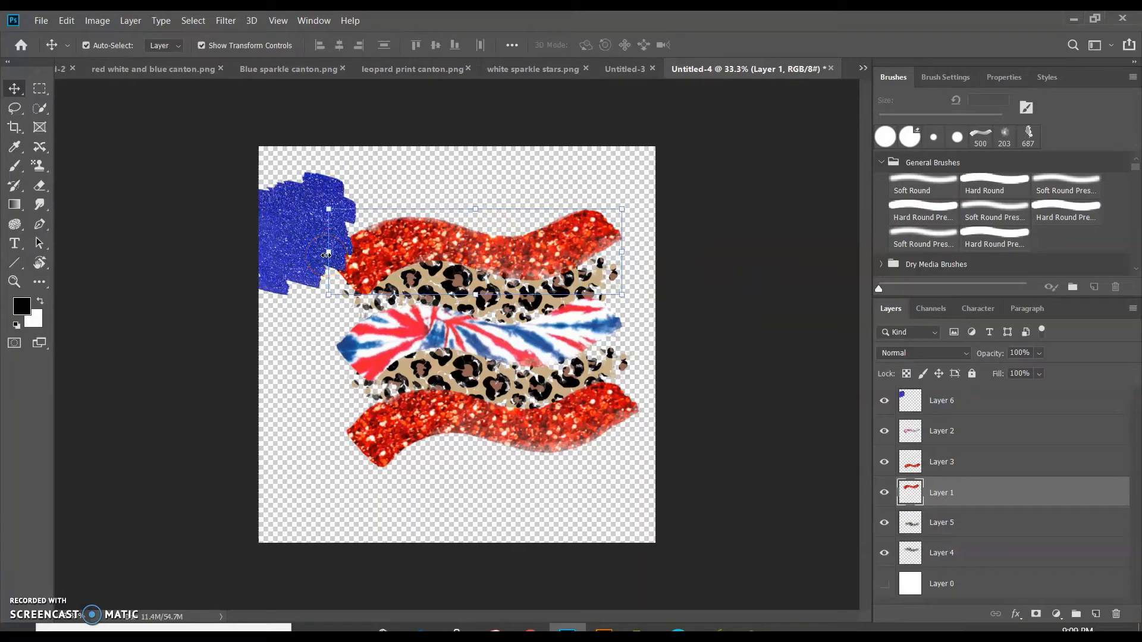
left_click_drag(328, 259, 380, 252)
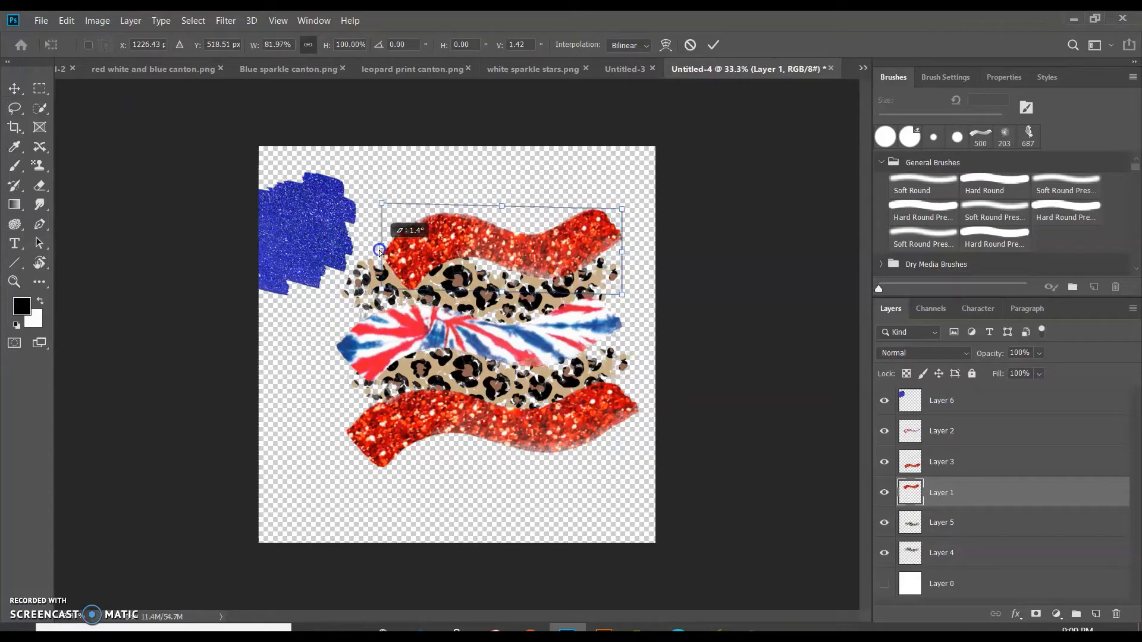
left_click_drag(381, 251, 413, 255)
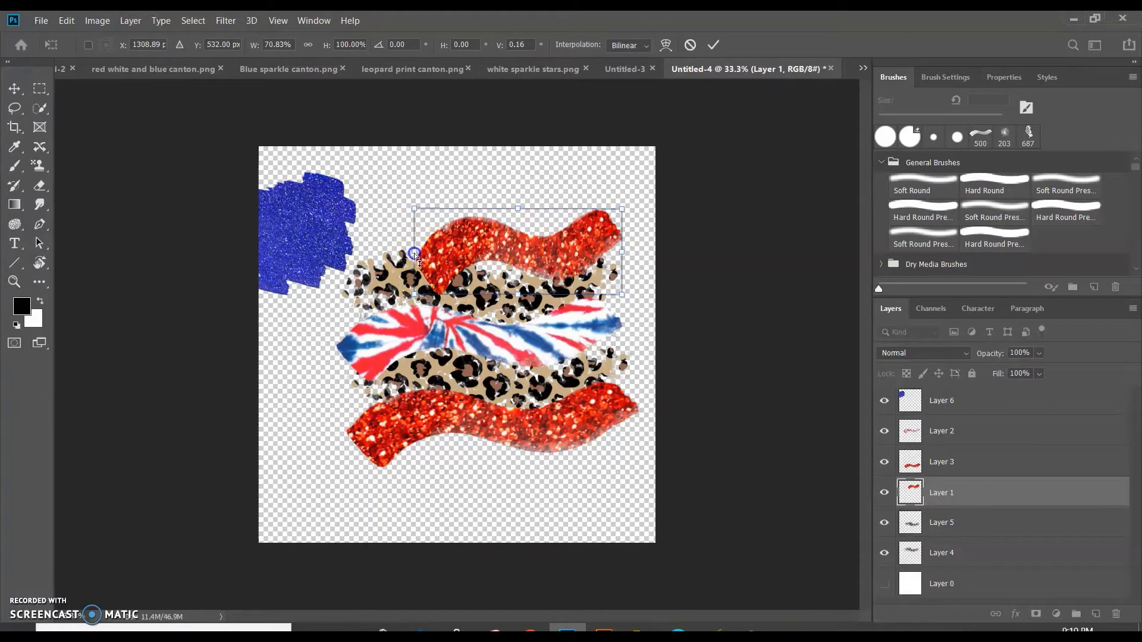
left_click_drag(414, 255, 387, 242)
left_click_drag(521, 244, 493, 255)
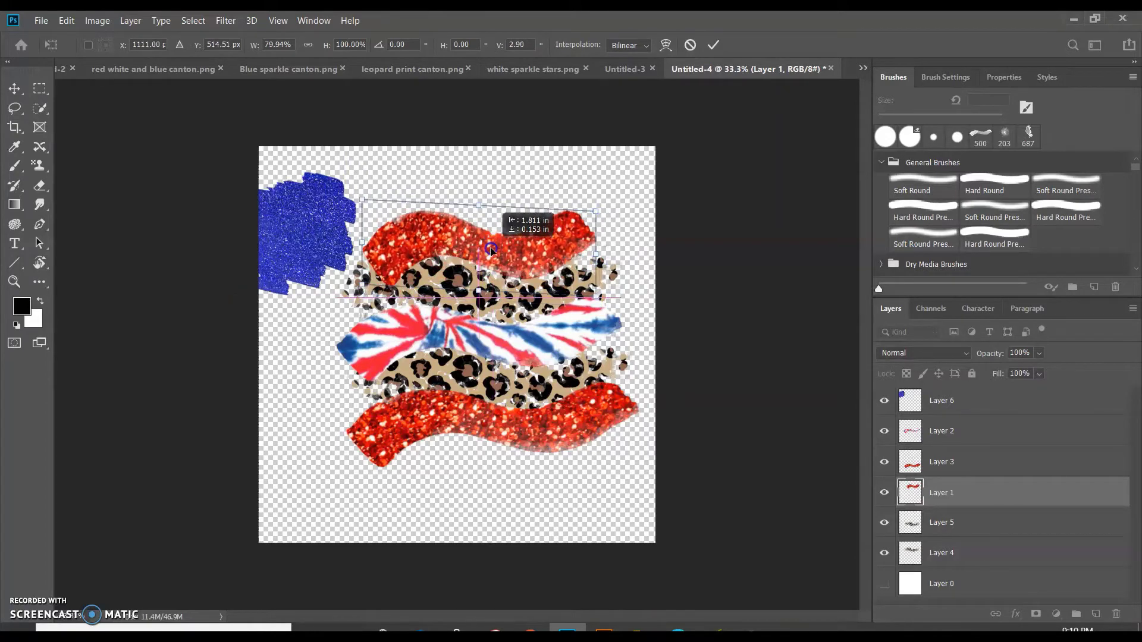
left_click(713, 286)
Move the blue canton onto the flag's upper left over the stripe ends.
left_click(300, 221)
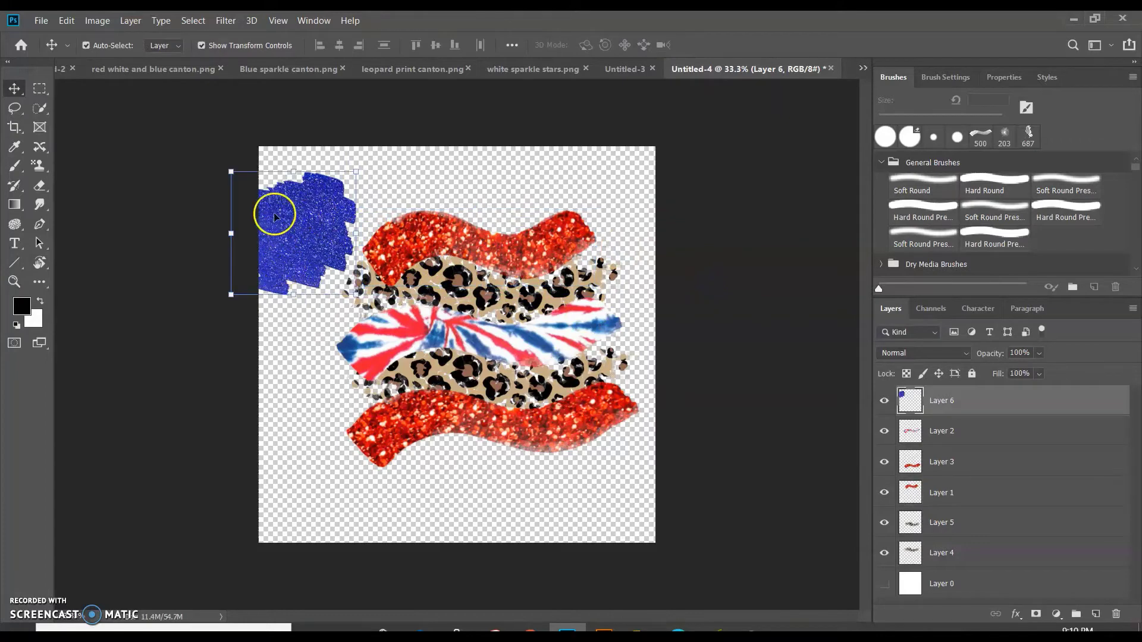
left_click_drag(274, 213, 368, 257)
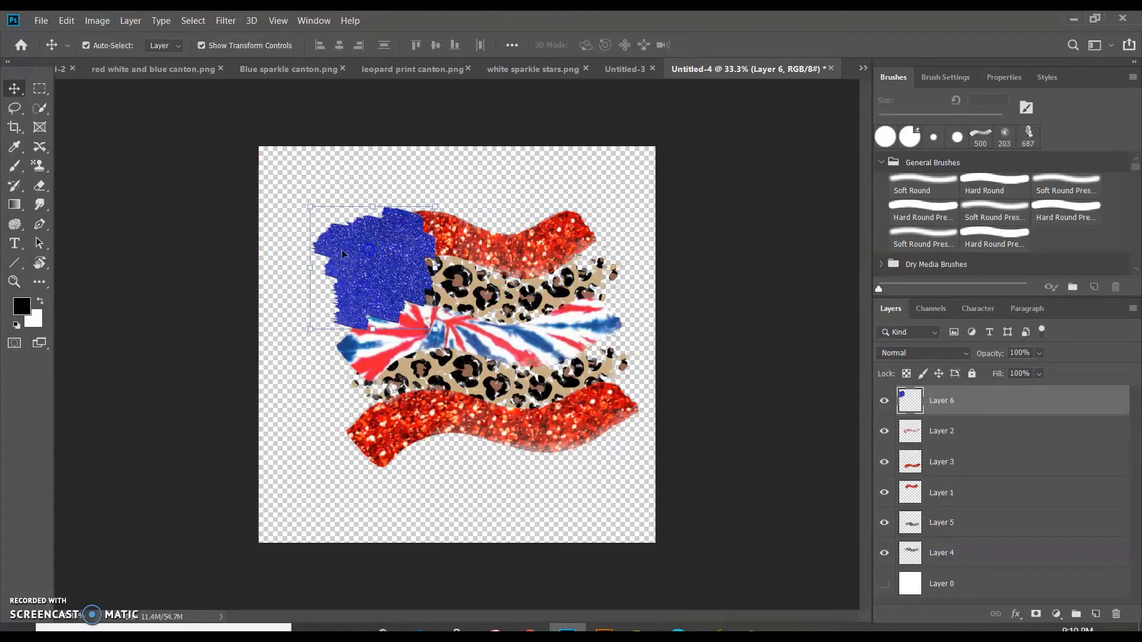
left_click(209, 253)
left_click(390, 266)
left_click(188, 256)
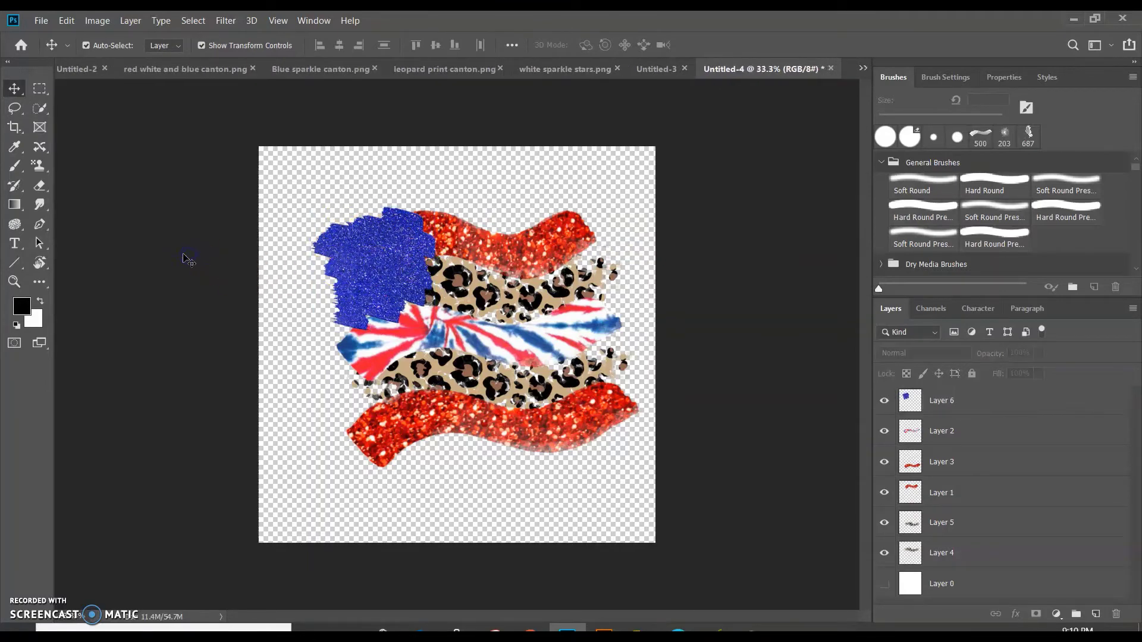
Drag the white sparkle stars into the flag, scale to about 34% and rotate them over the canton.
left_click(314, 304)
left_click(593, 77)
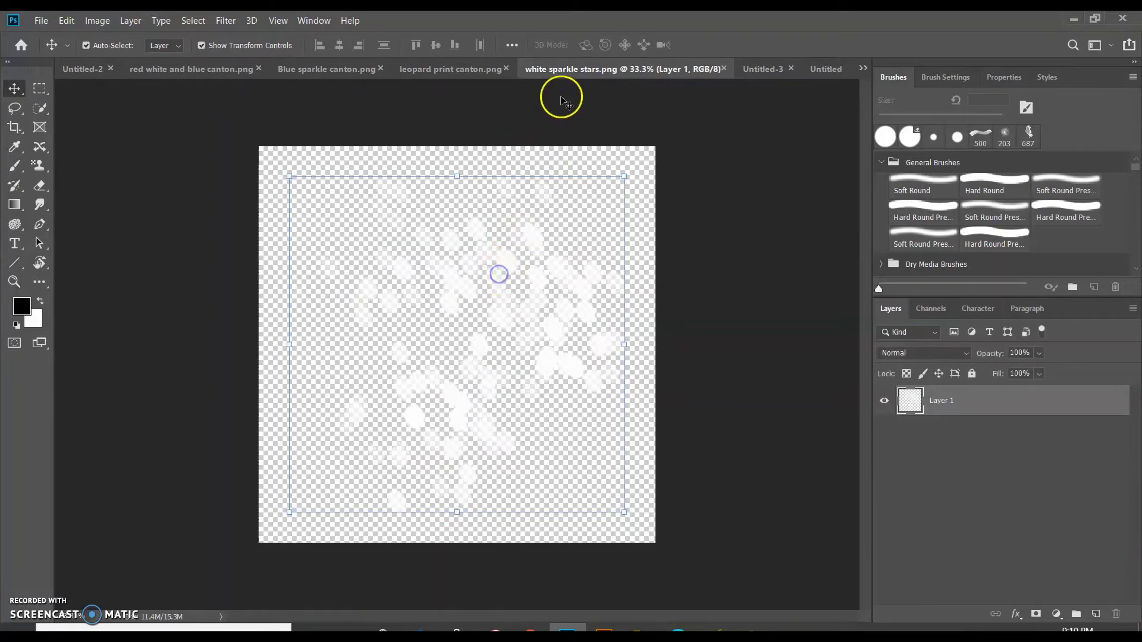
left_click(550, 66)
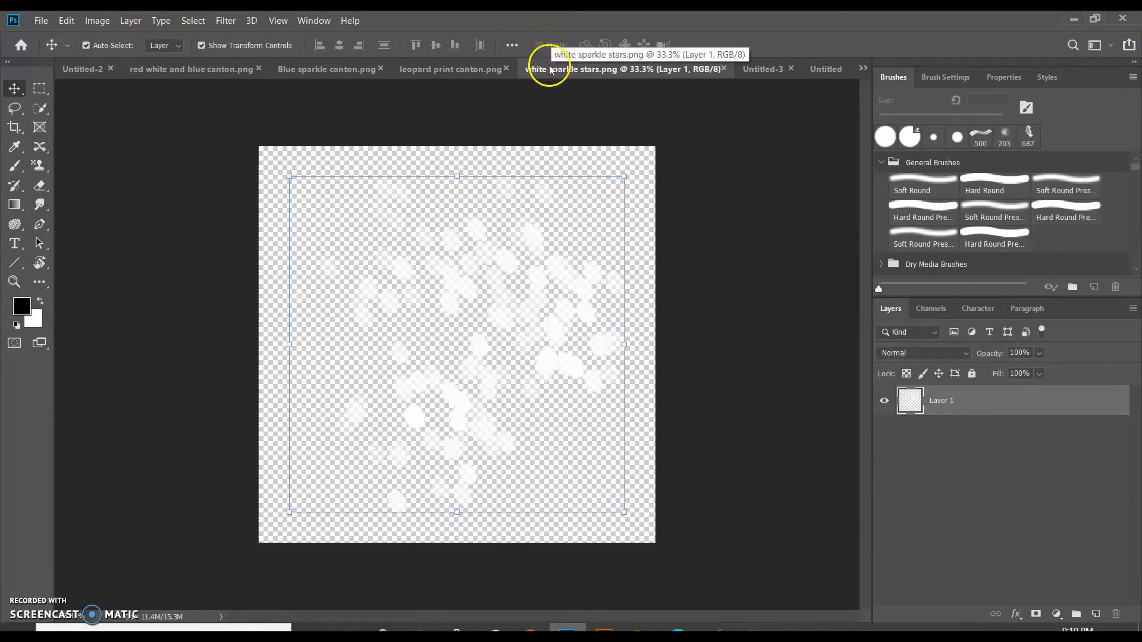
key("ctrl")
left_click(827, 70)
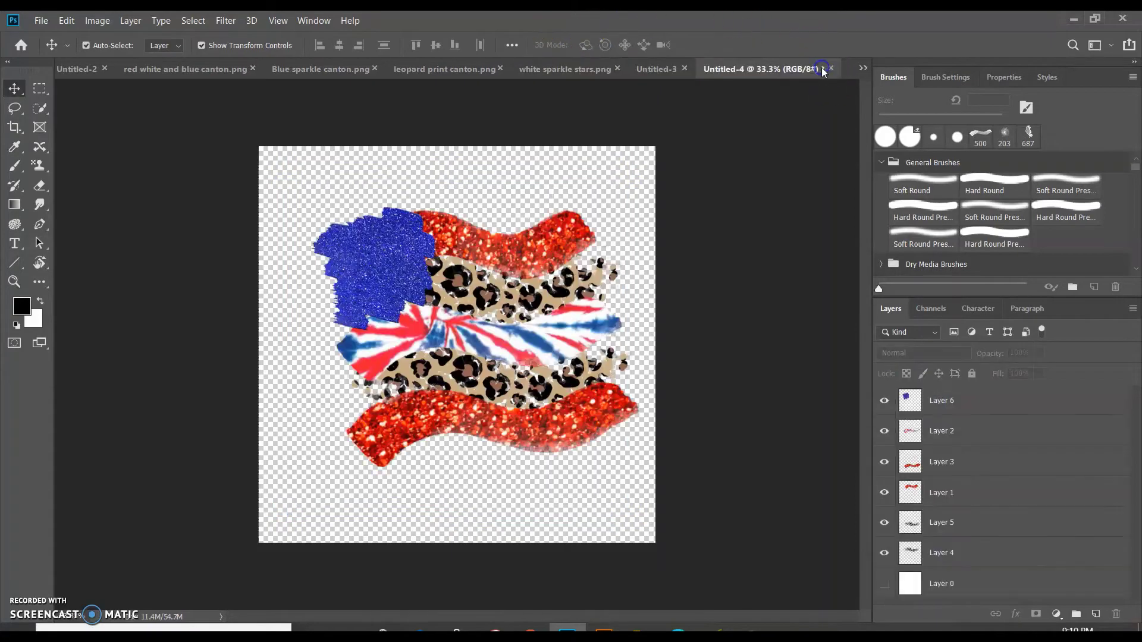
left_click_drag(629, 220, 628, 206)
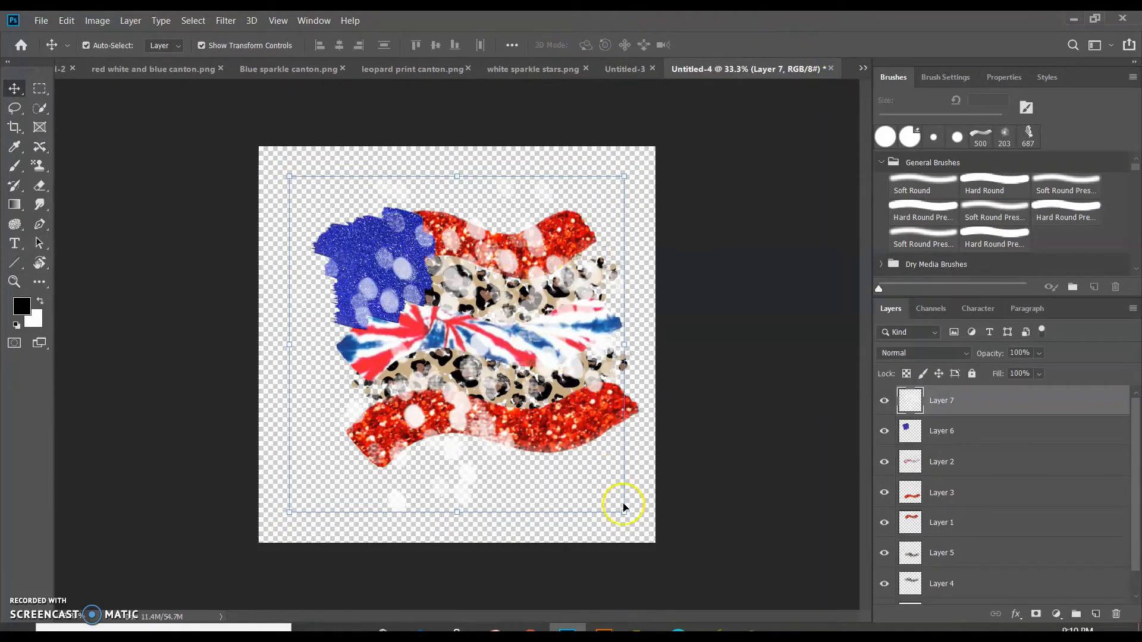
left_click_drag(619, 513, 410, 315)
left_click_drag(383, 225, 395, 259)
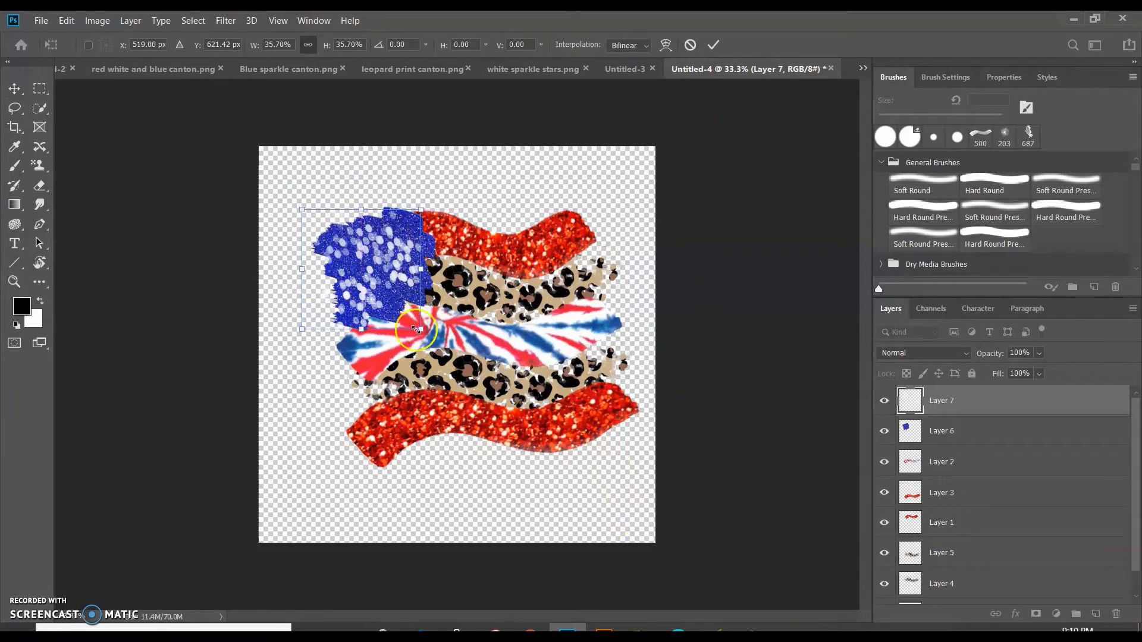
left_click_drag(422, 326, 315, 334)
left_click_drag(418, 287, 422, 280)
key("Return")
left_click(750, 303)
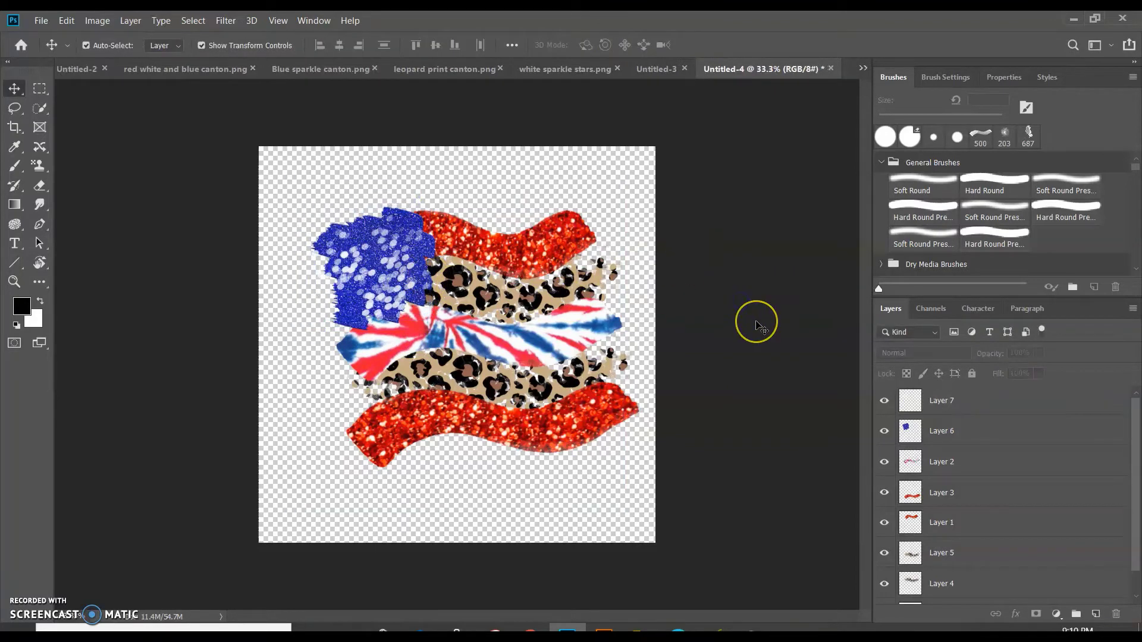
Shrink the bottom red glitter wave to about 95% and shift it up-left.
left_click(416, 449)
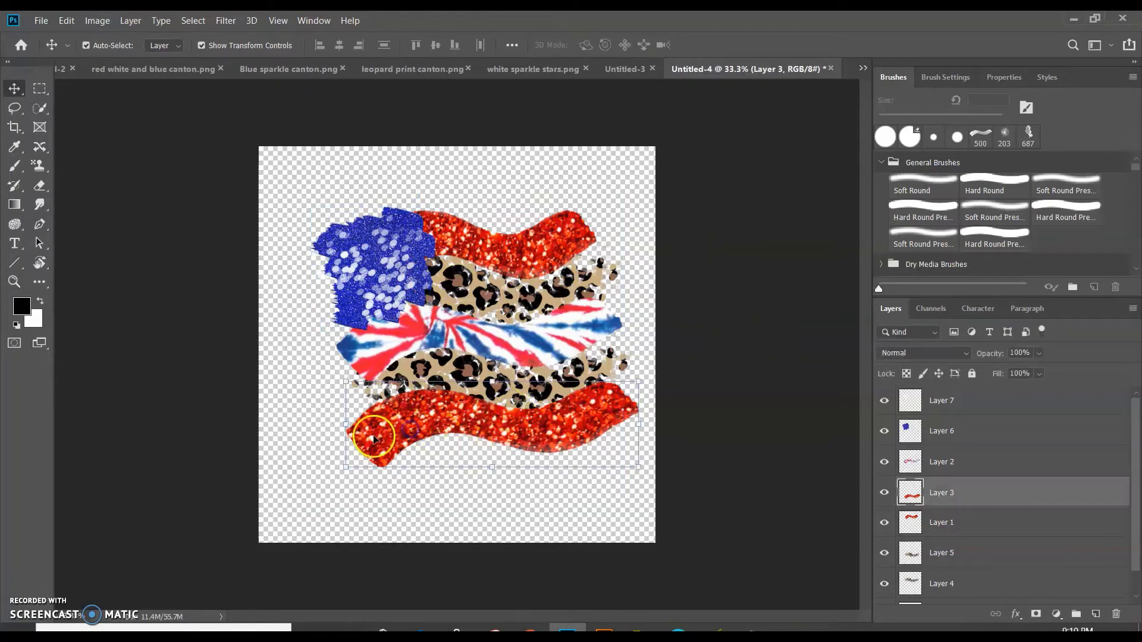
left_click_drag(346, 429, 410, 413)
key("Return")
left_click(748, 409)
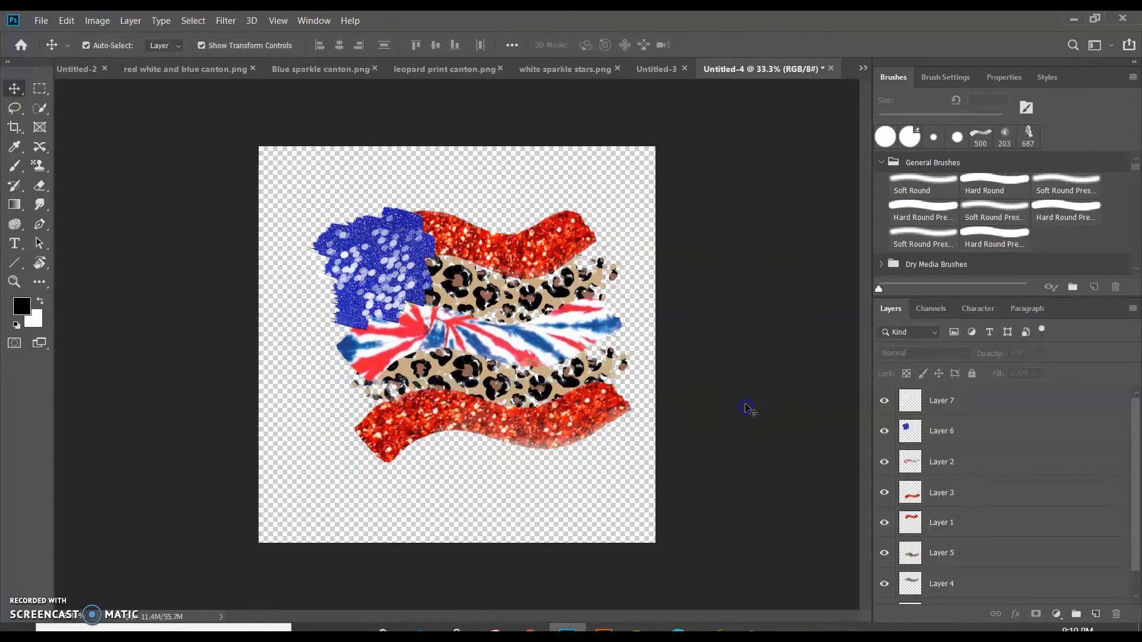
Open the Flag builder stripes folder and preview the white glitter, leopard and blue glitter stripe images.
left_click(642, 630)
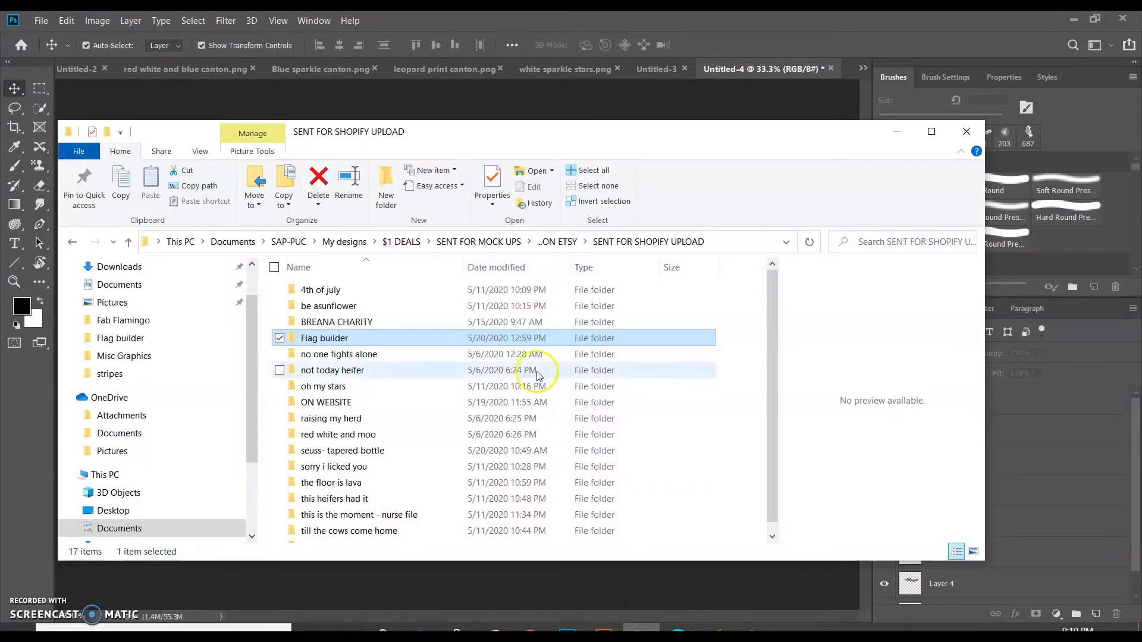
double_click(403, 338)
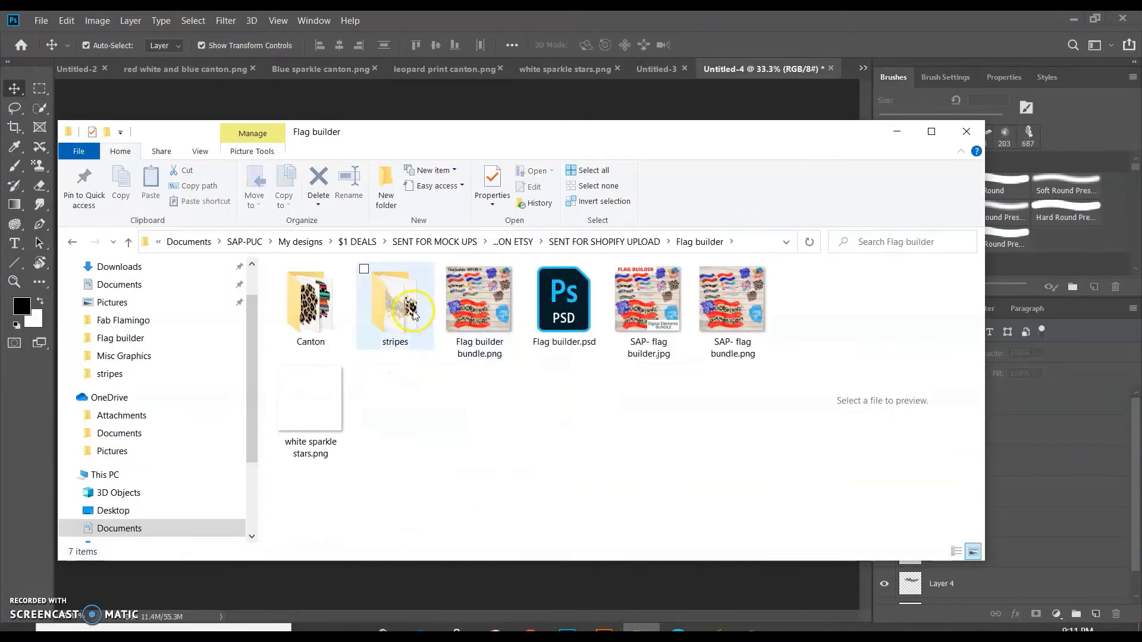
double_click(413, 310)
left_click(505, 353)
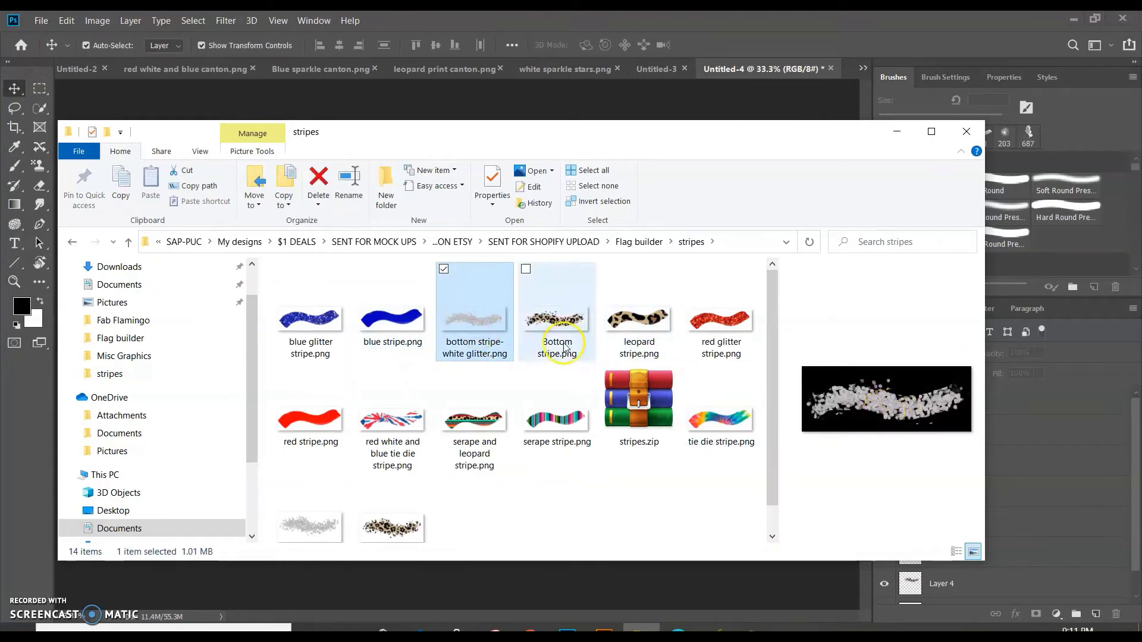
left_click(556, 324)
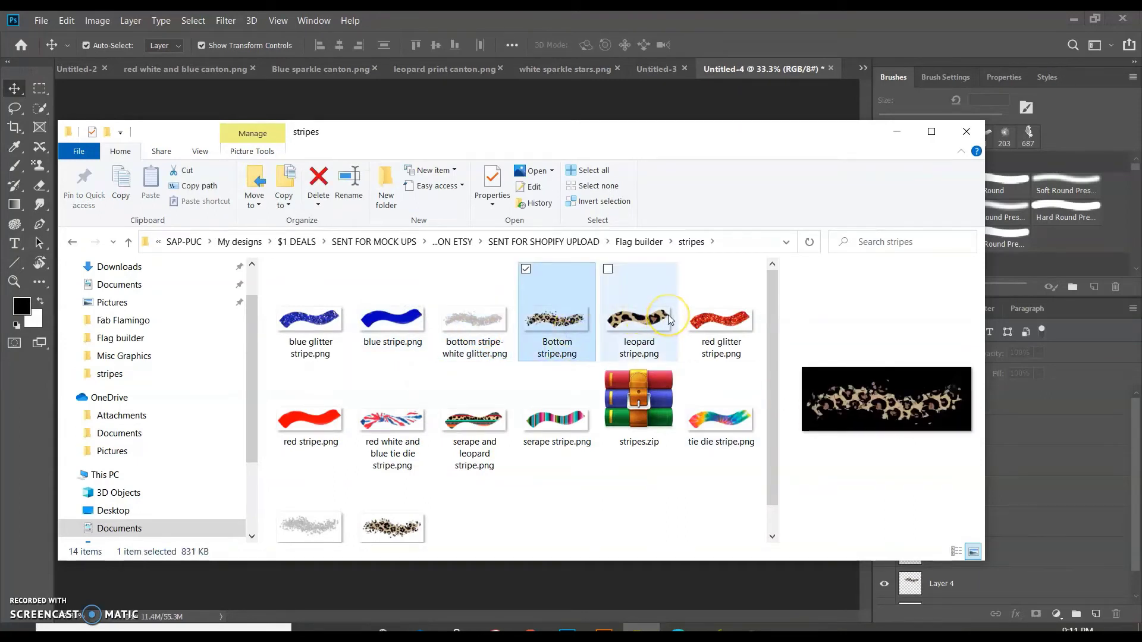
left_click(308, 317)
Preview the red, serape-leopard, serape and tie-dye stripe images, then close File Explorer.
left_click(324, 416)
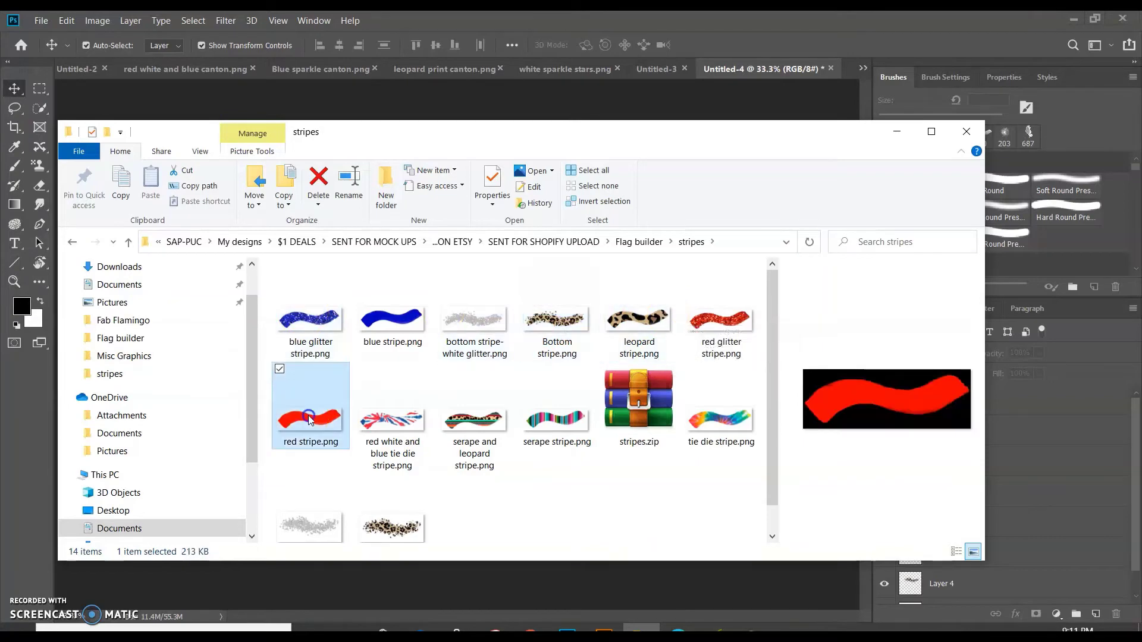
left_click(485, 417)
left_click(559, 416)
left_click(717, 415)
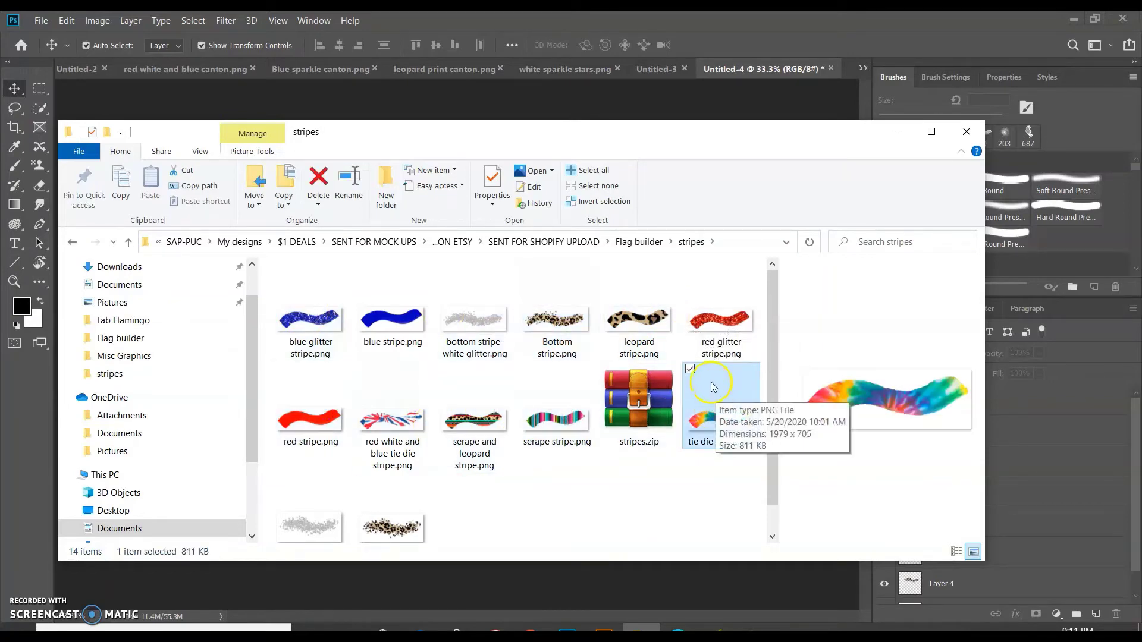
left_click(558, 249)
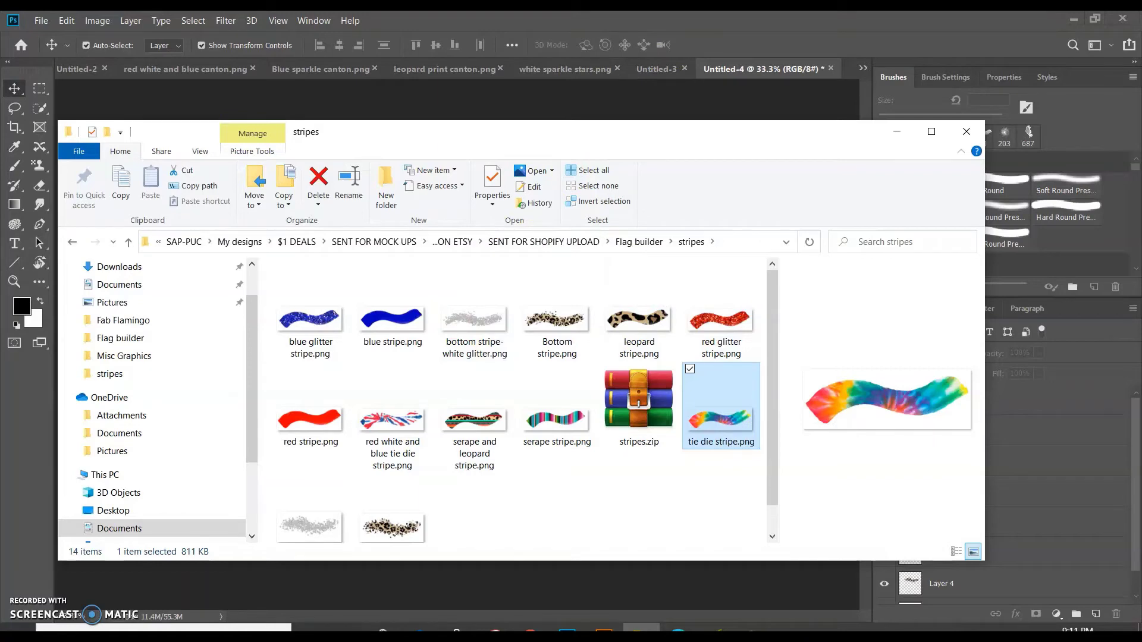
key("alt+Tab")
left_click(600, 346)
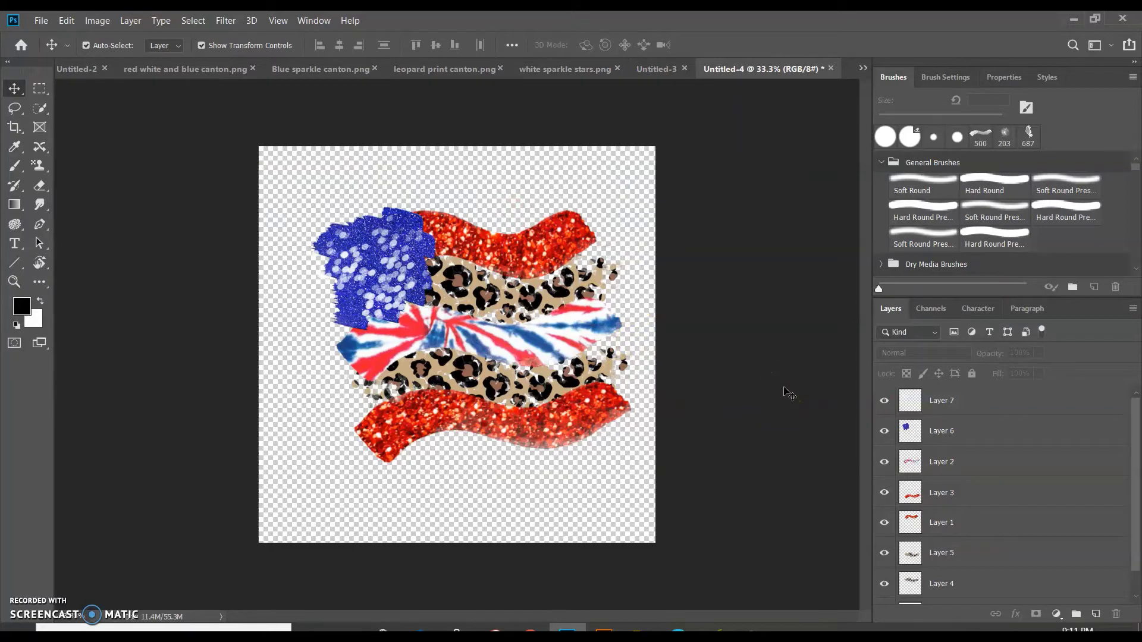
Launch Cricut Design Space with a new blank canvas from the Chrome launcher page.
left_click(716, 389)
mouse_move(530, 632)
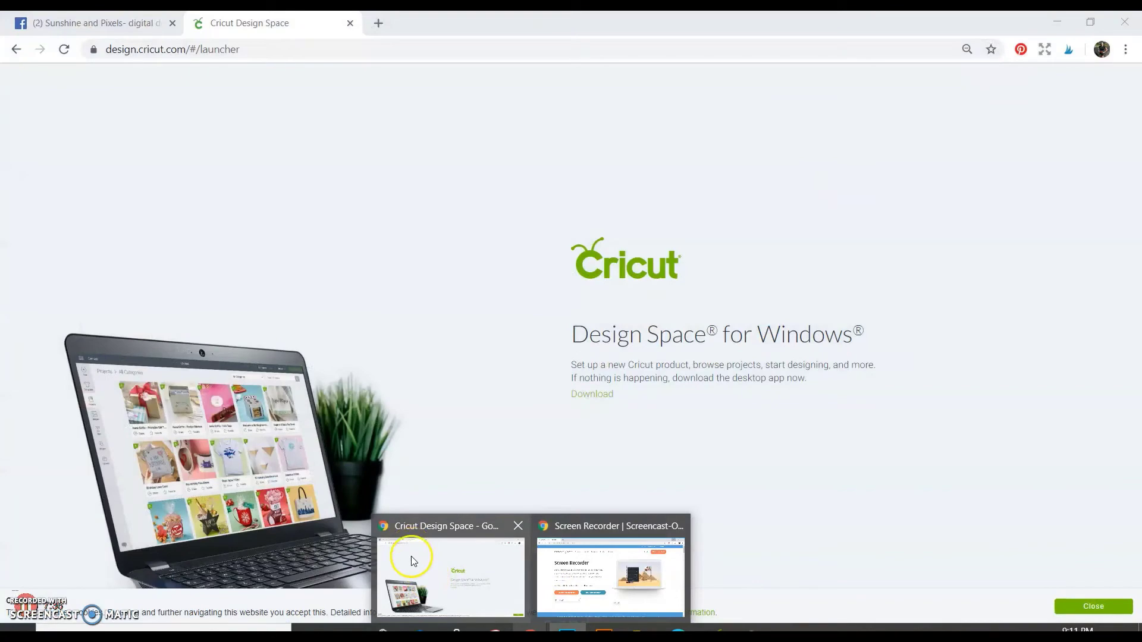
left_click(412, 559)
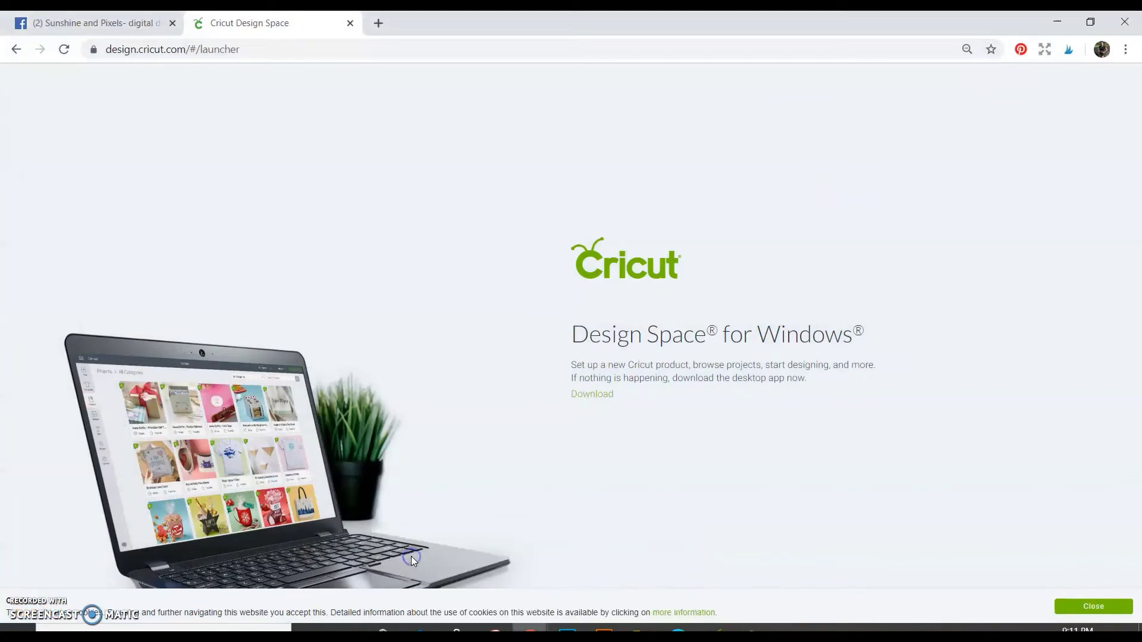
left_click(716, 627)
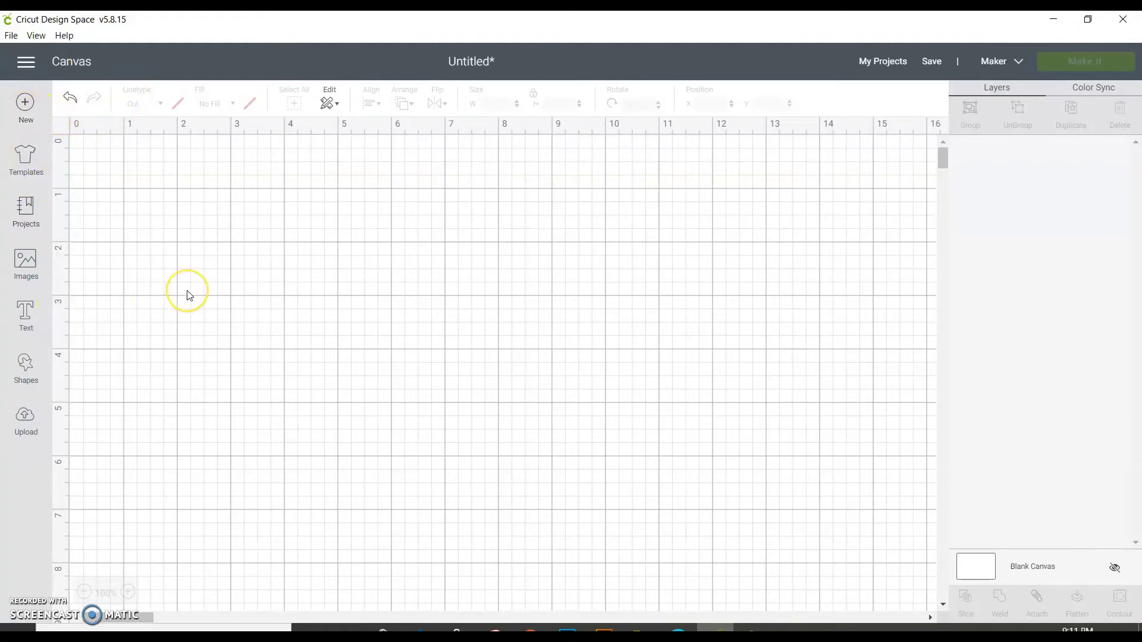
Start an Upload Image, browse to the stripes folder, then cancel the file picker without choosing a file.
left_click(30, 420)
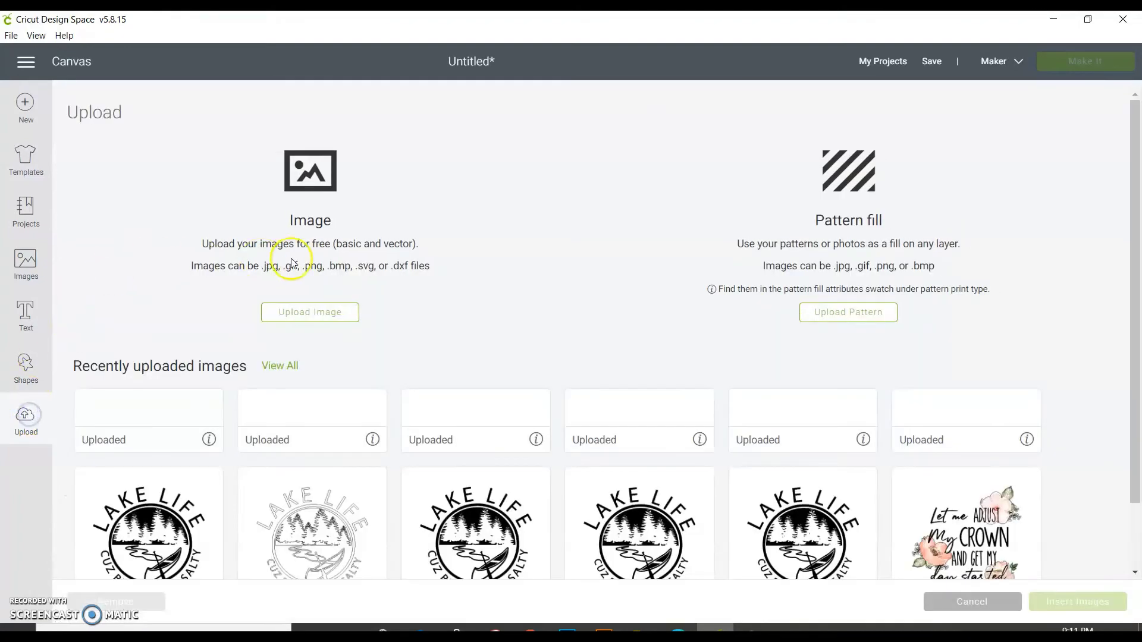
left_click(334, 314)
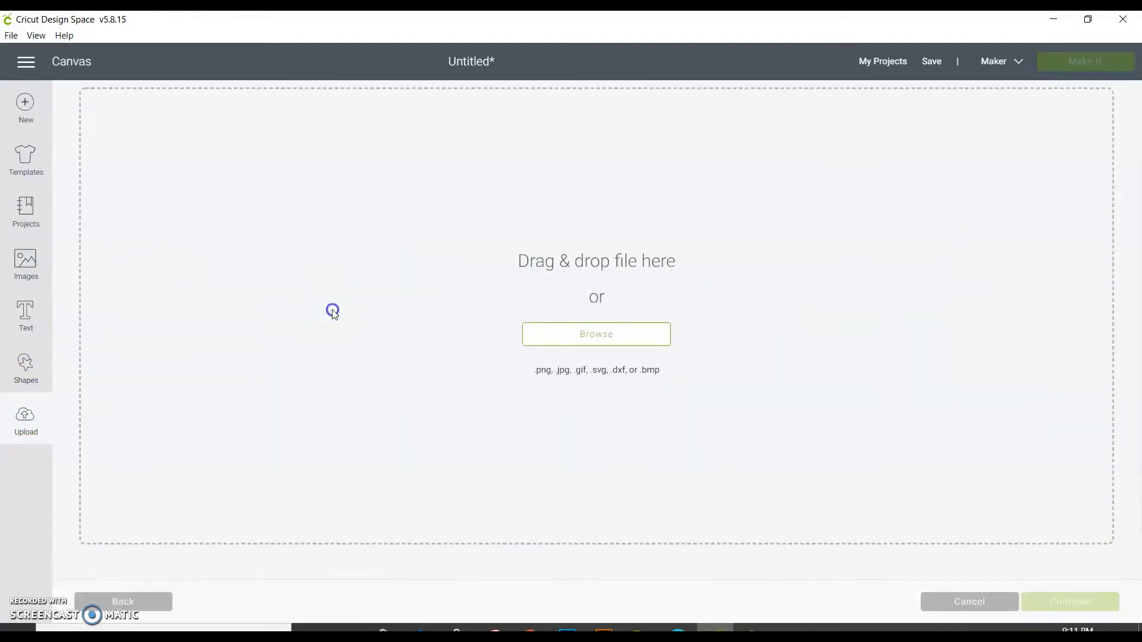
left_click(547, 339)
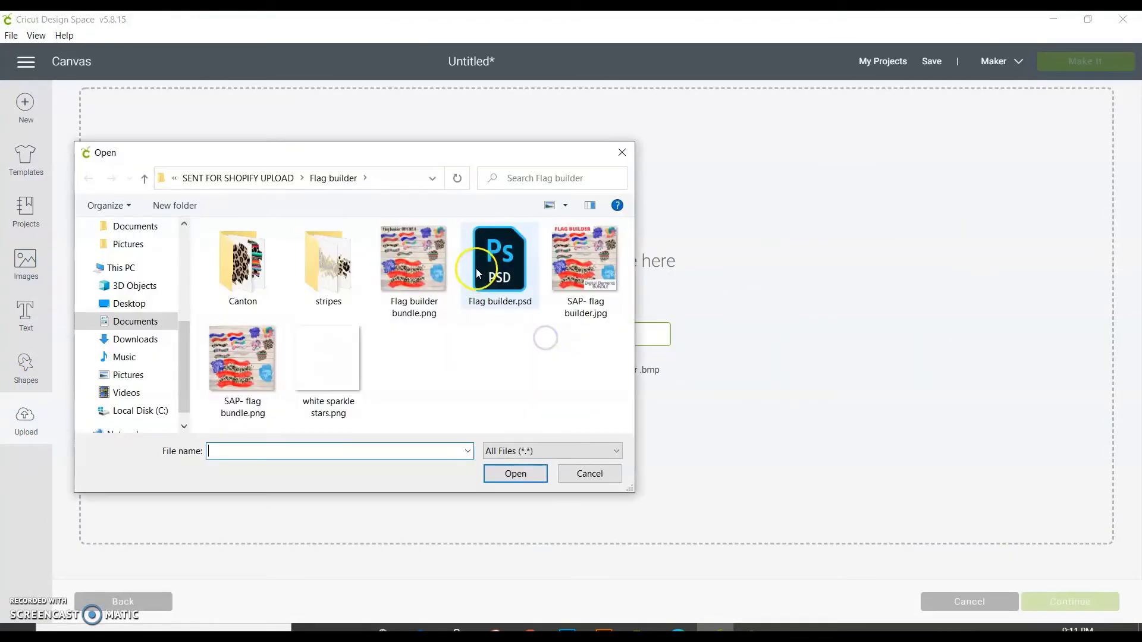
double_click(310, 269)
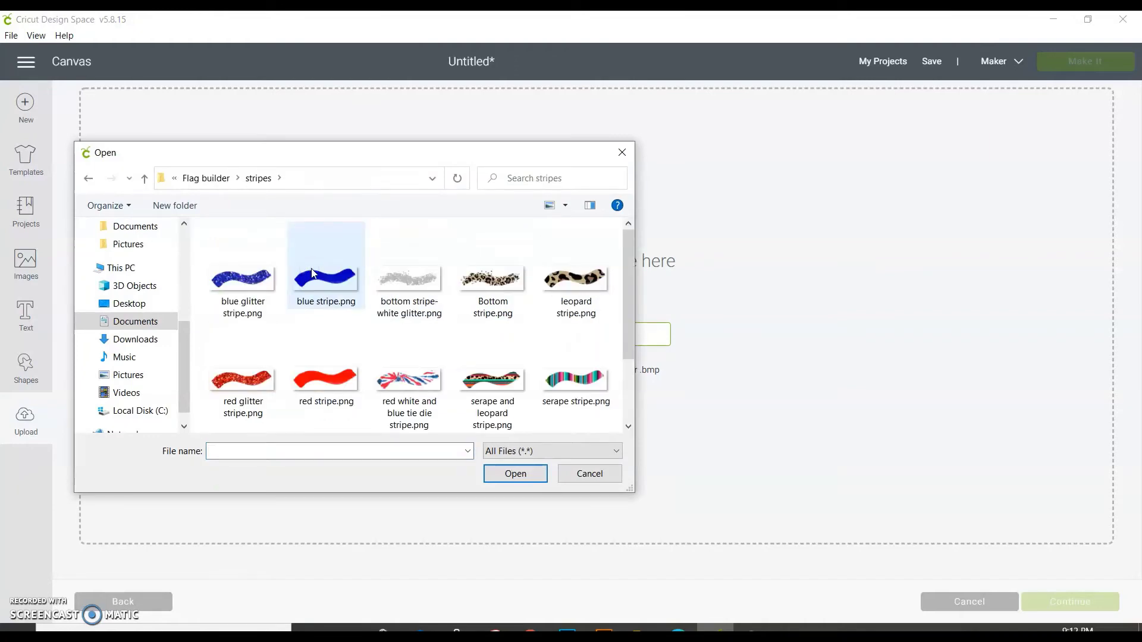
left_click(622, 152)
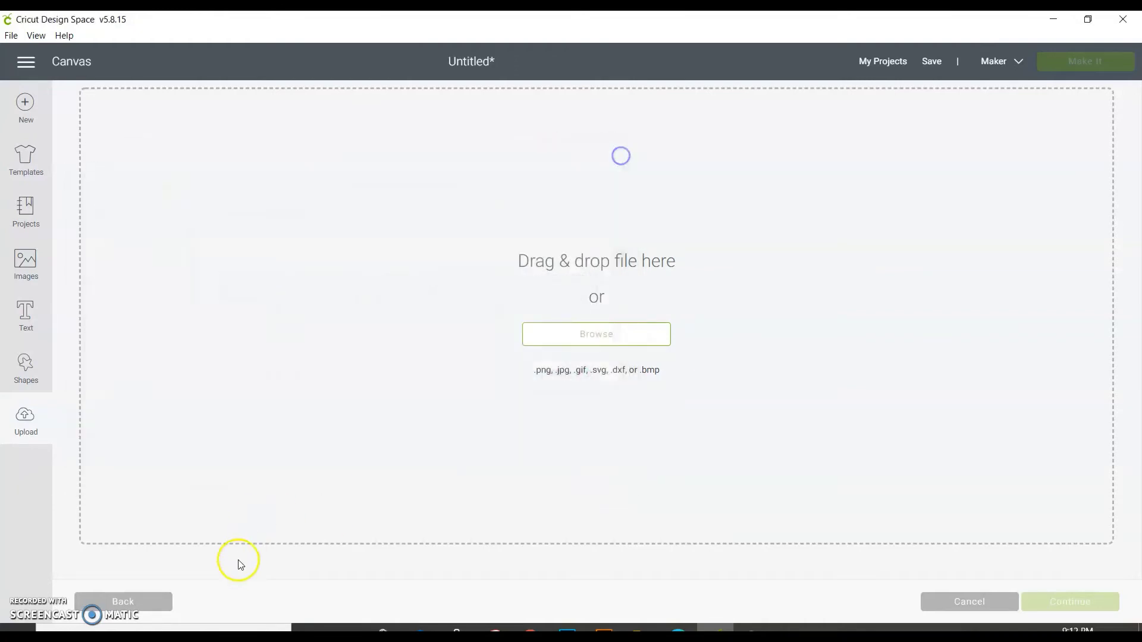
Insert the red glitter, leopard, two white glitter, tie-dye canton and sparkle stars uploads onto the canvas.
left_click(138, 608)
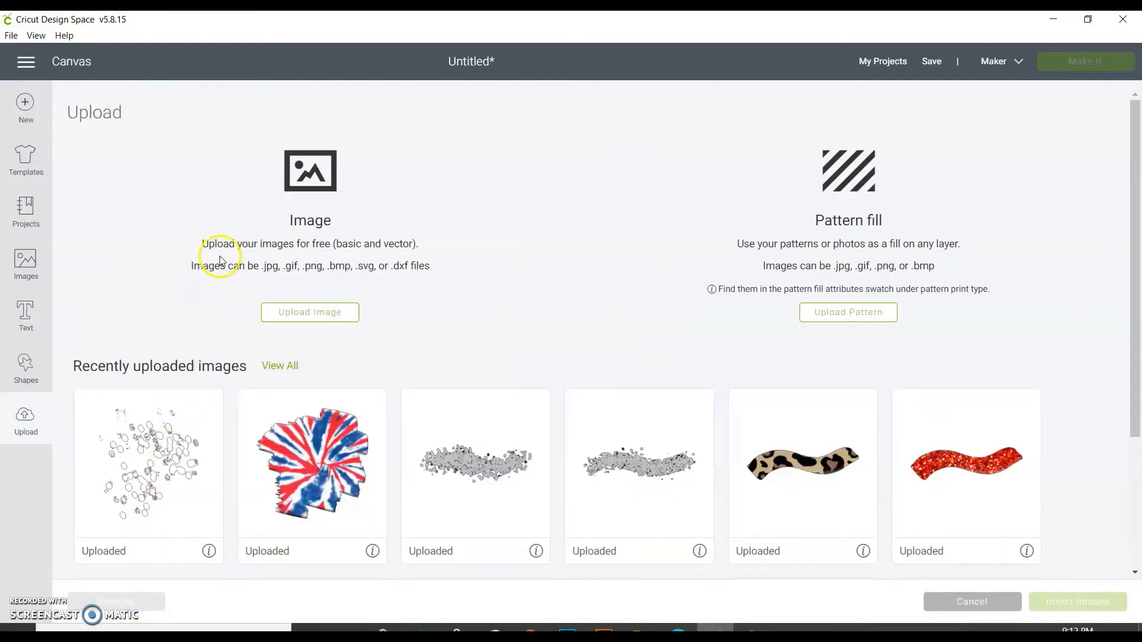
scroll(951, 469, "down", 2)
scroll(951, 467, "down", 1)
left_click(940, 332)
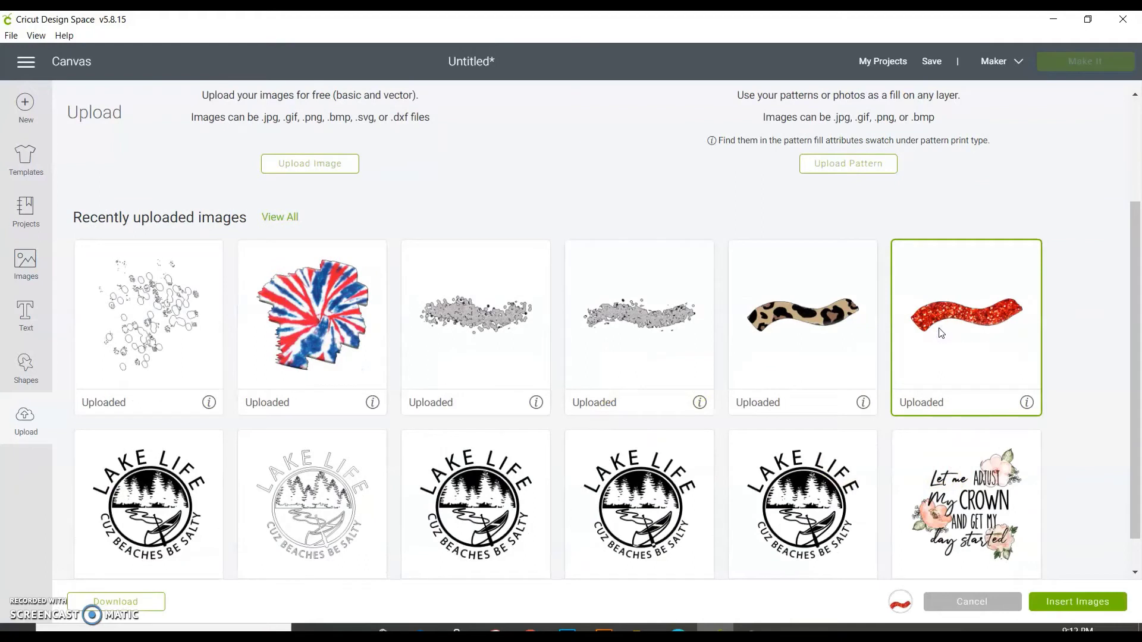
left_click(805, 338)
left_click(628, 333)
left_click(501, 327)
left_click(336, 334)
left_click(130, 329)
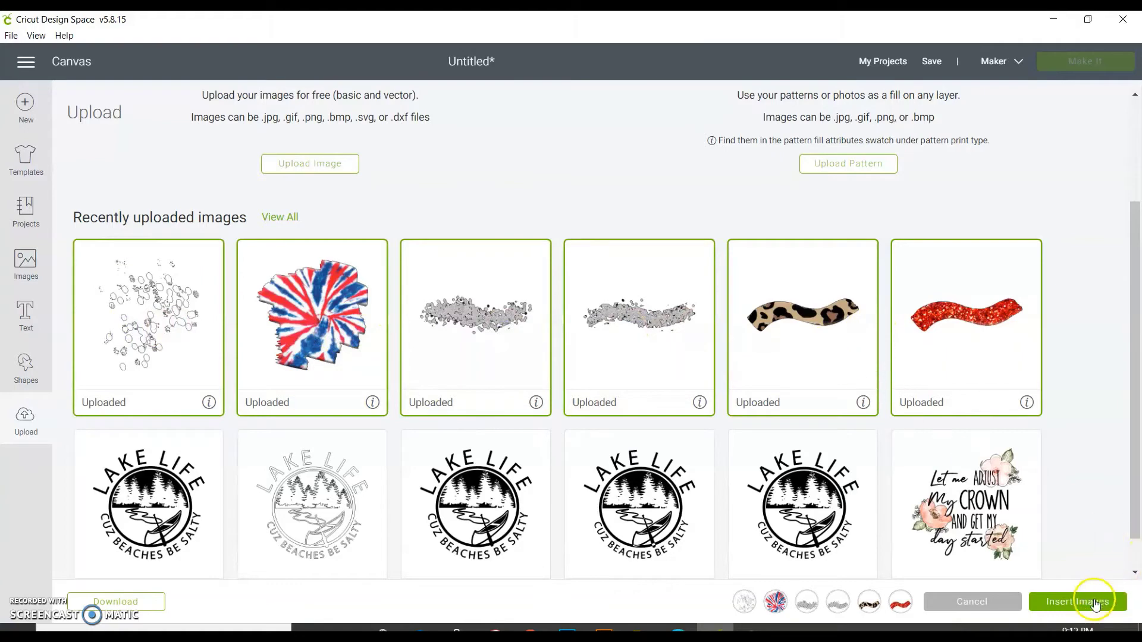
left_click(1095, 602)
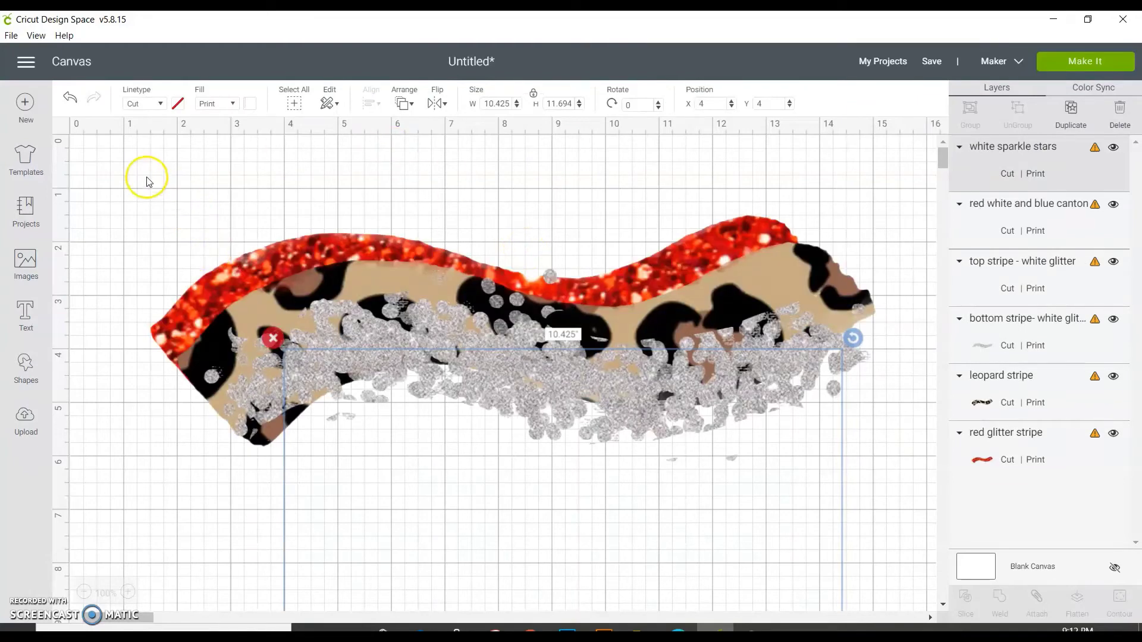
Shrink the whole inserted design to about 7.9 wide.
left_click_drag(127, 174, 758, 586)
scroll(758, 586, "down", 5)
left_click_drag(909, 466, 586, 137)
scroll(408, 267, "up", 5)
scroll(526, 404, "down", 5)
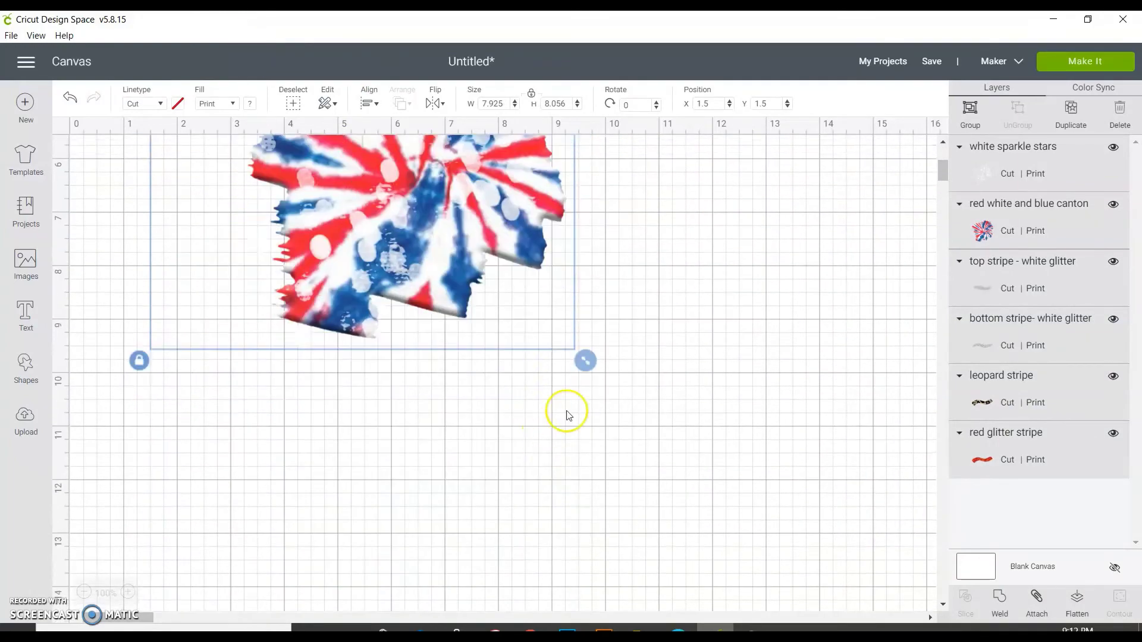
left_click_drag(582, 362, 433, 212)
scroll(434, 320, "up", 5)
left_click(612, 291)
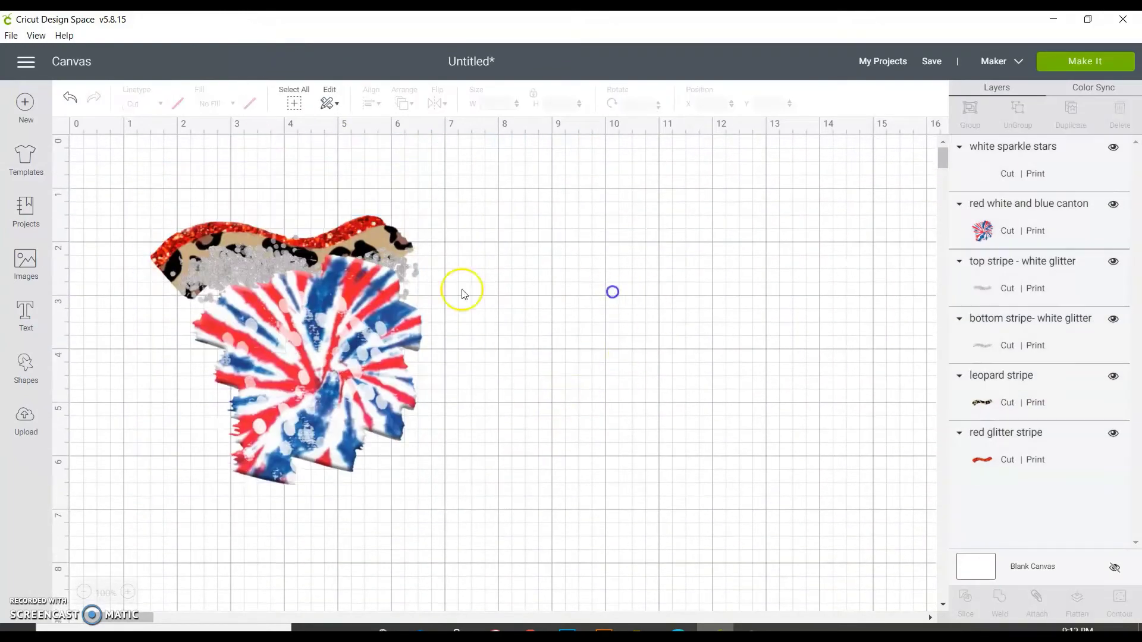
Spread out the pieces and place the top white glitter stripe under the red glitter stripe.
left_click_drag(317, 383, 232, 446)
left_click_drag(333, 351, 252, 494)
left_click_drag(304, 279, 262, 452)
left_click_drag(301, 253, 301, 394)
left_click_drag(324, 276, 708, 247)
left_click(212, 424)
left_click_drag(213, 424, 250, 265)
left_click_drag(178, 411, 204, 497)
left_click_drag(170, 458, 639, 259)
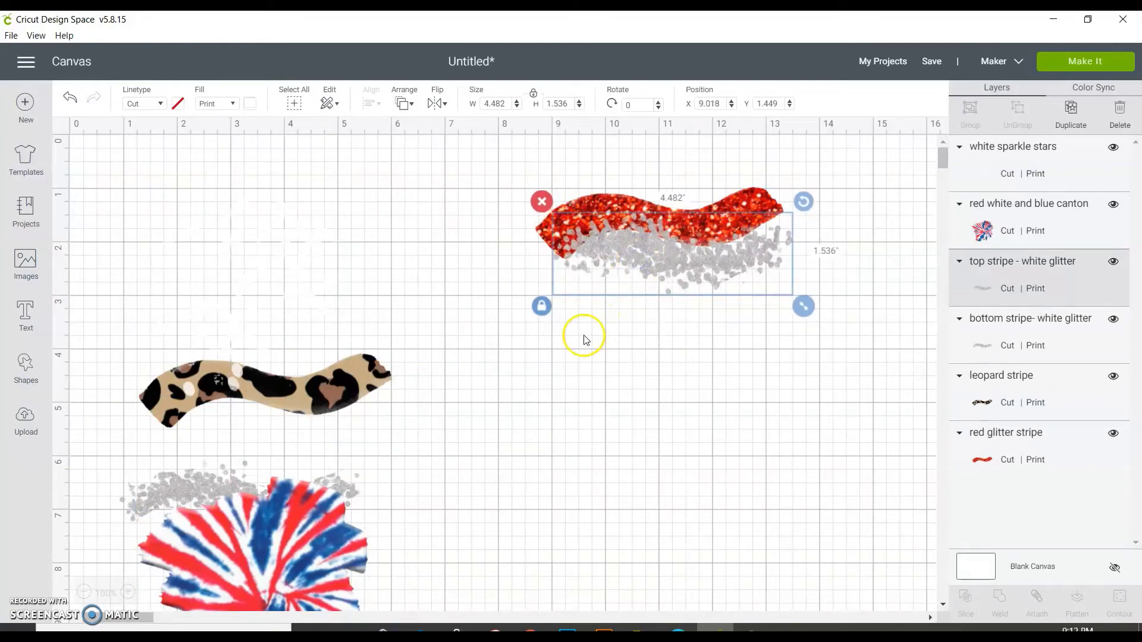
Check the Photoshop reference flag, then move the leopard stripe up under the white glitter stripe.
left_click(567, 628)
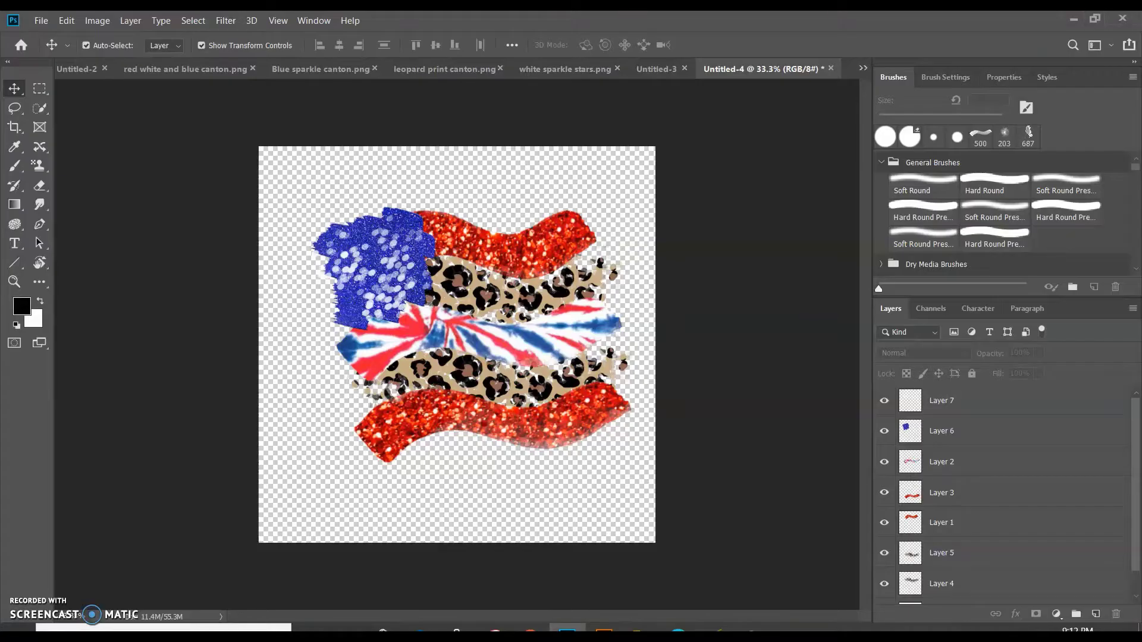
key("alt+Tab")
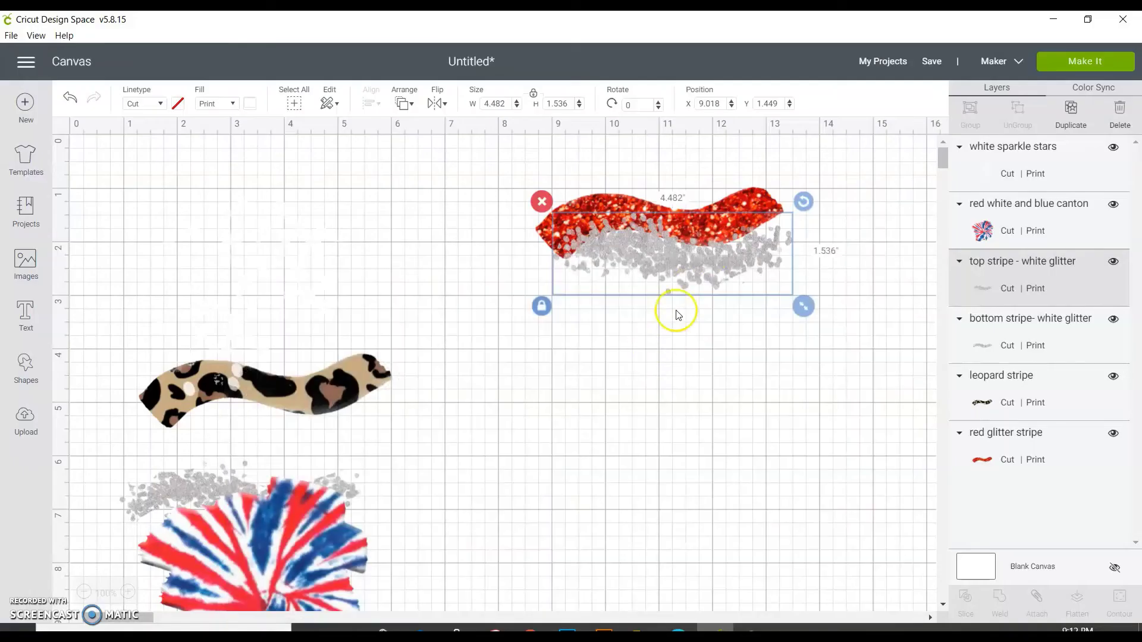
left_click(588, 426)
left_click_drag(319, 406, 718, 309)
Move the tie-dye canton to the canvas top-left and the bottom white glitter stripe under the leopard.
left_click(454, 215)
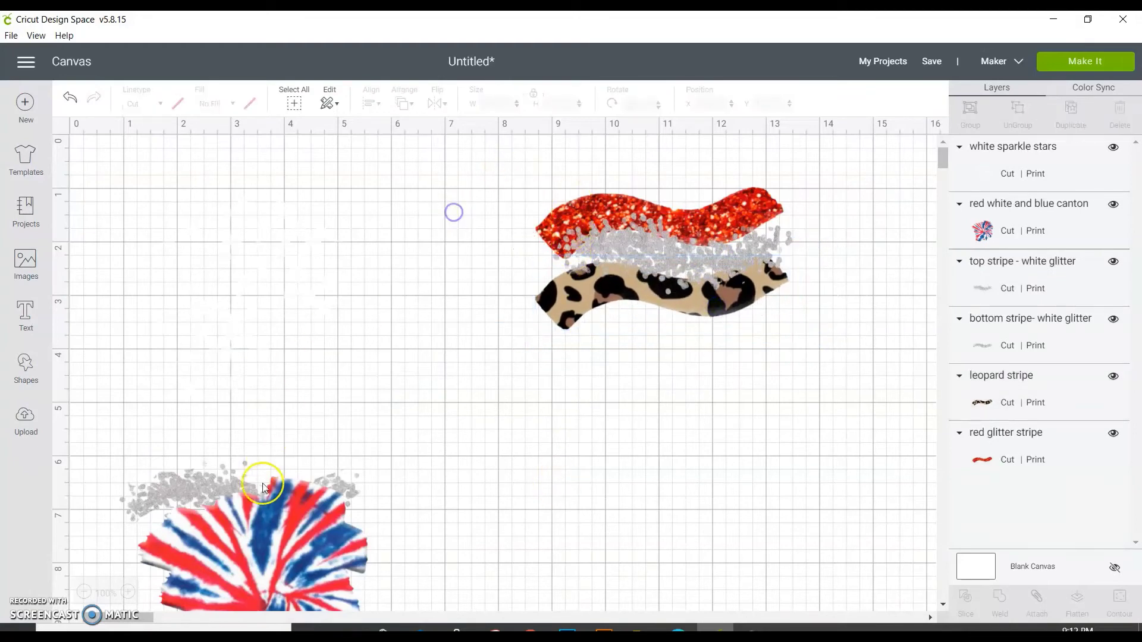
left_click(159, 483)
left_click_drag(189, 550, 207, 233)
left_click_drag(205, 486, 680, 342)
Duplicate the red glitter stripe and move the copy to the bottom of the flag.
left_click(622, 456)
left_click(572, 217)
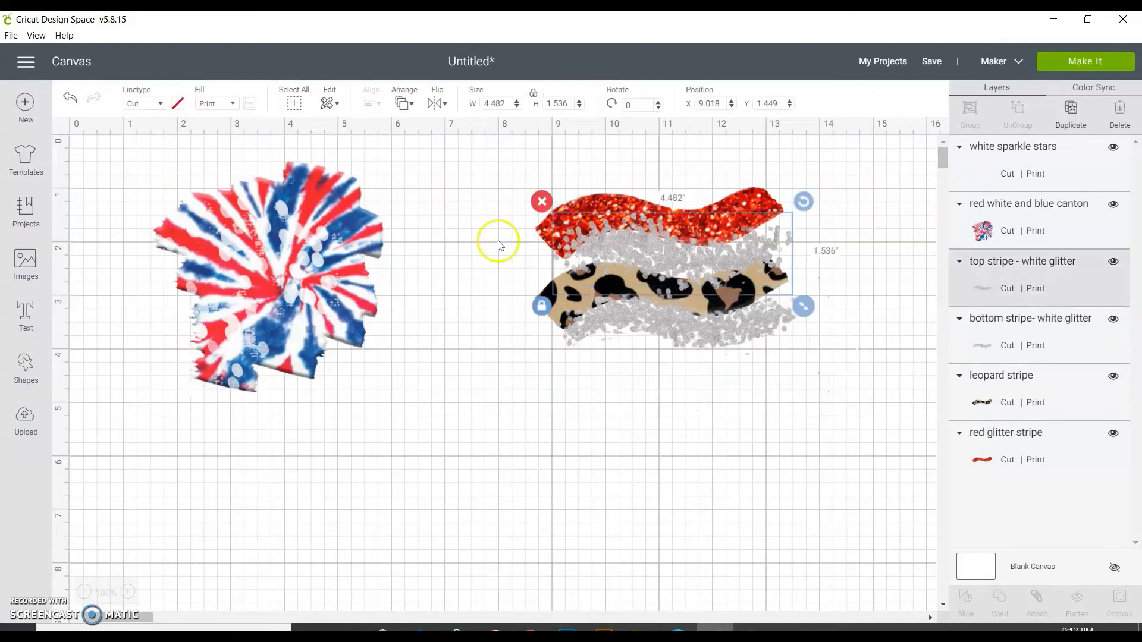
left_click(478, 249)
left_click(539, 227)
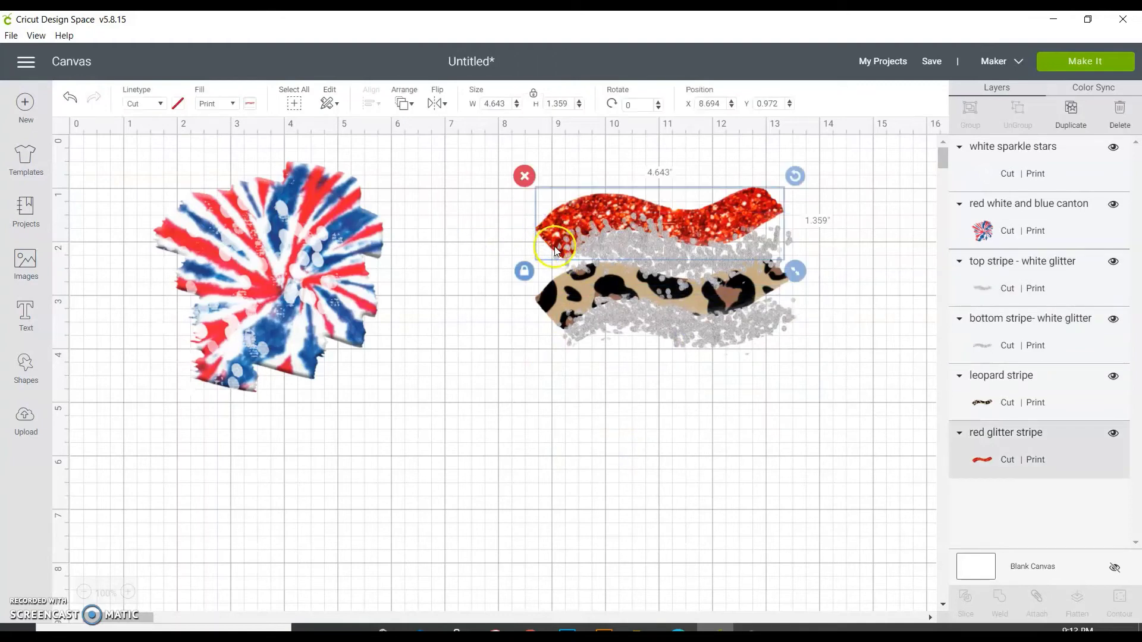
key("ctrl+d")
left_click_drag(662, 274, 656, 364)
left_click(591, 467)
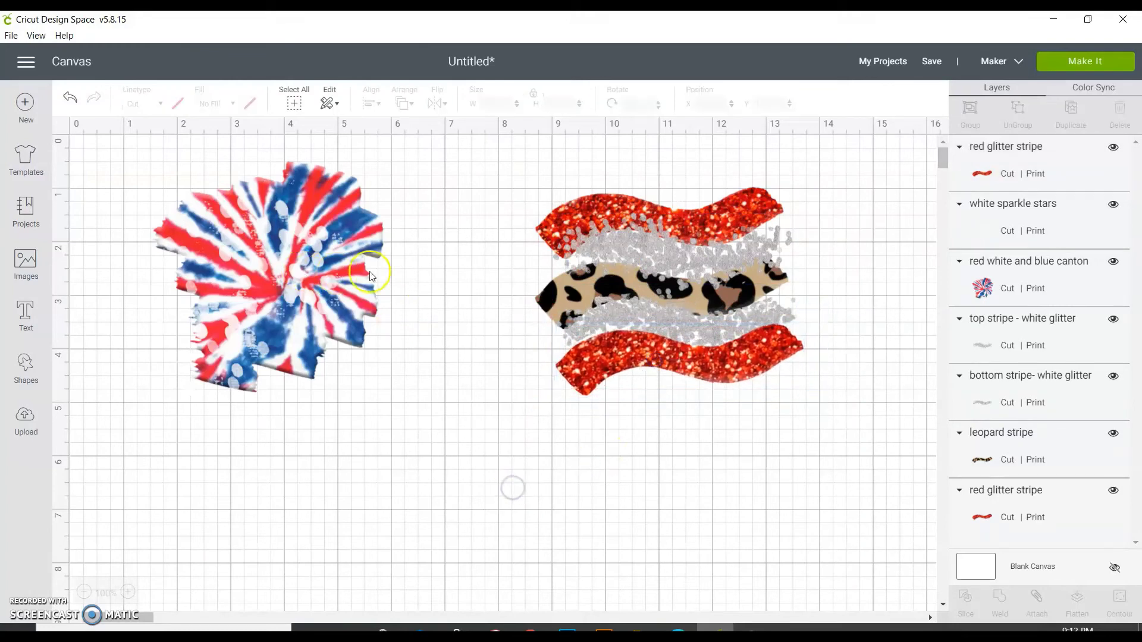
left_click(661, 245)
In the Layers panel, move the white glitter stripes down, red glitter up, and leopard in front of both white stripes.
left_click(782, 476)
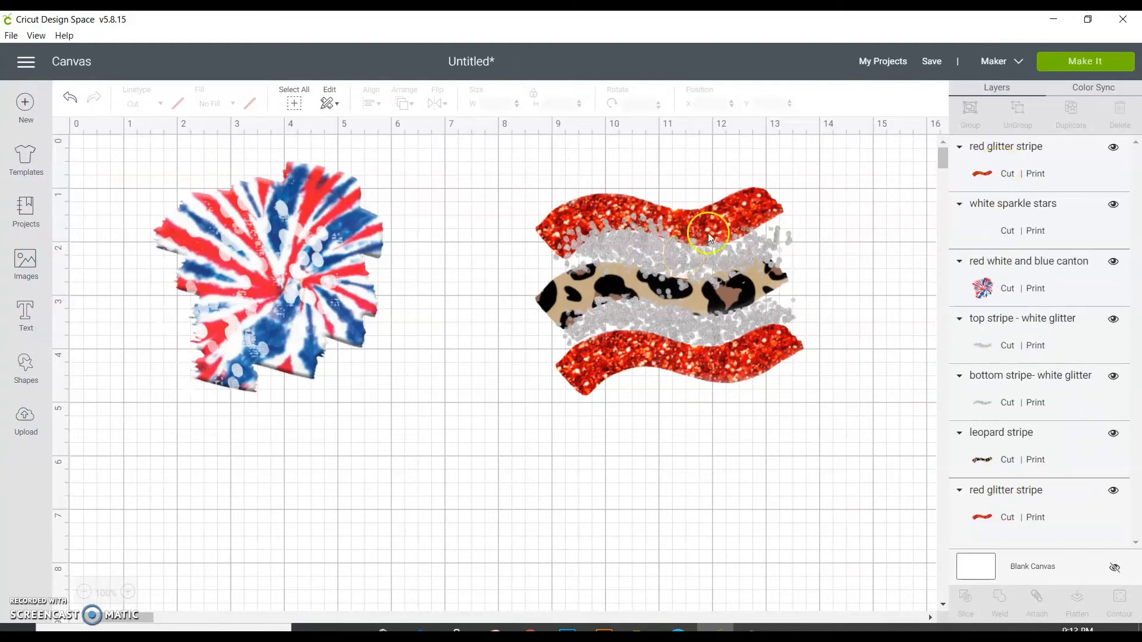
left_click(1056, 224)
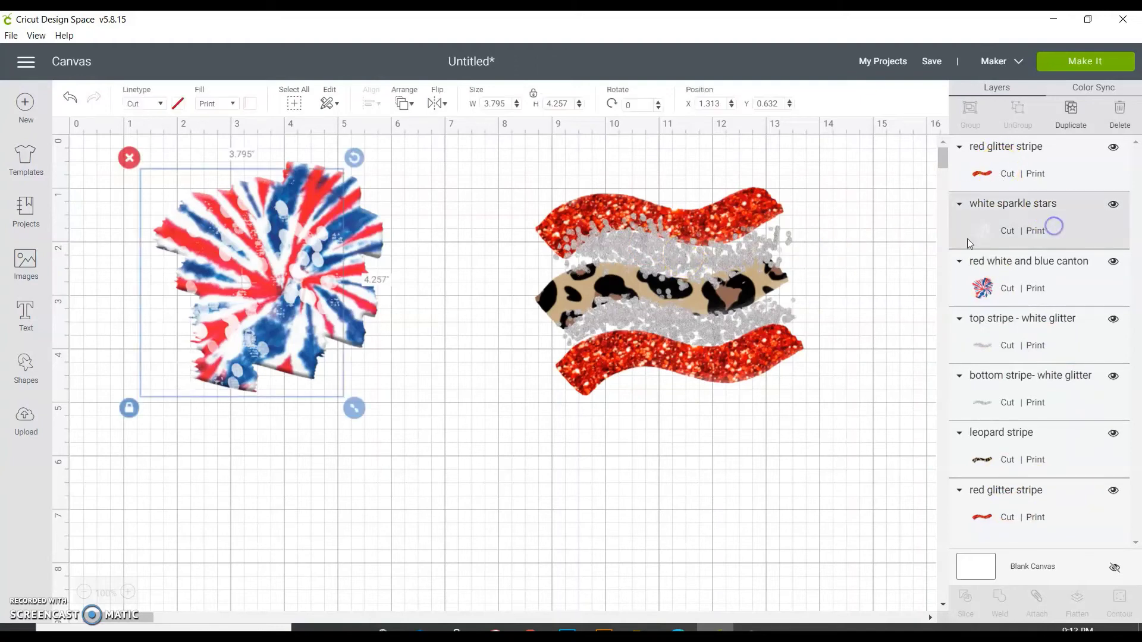
left_click(613, 256)
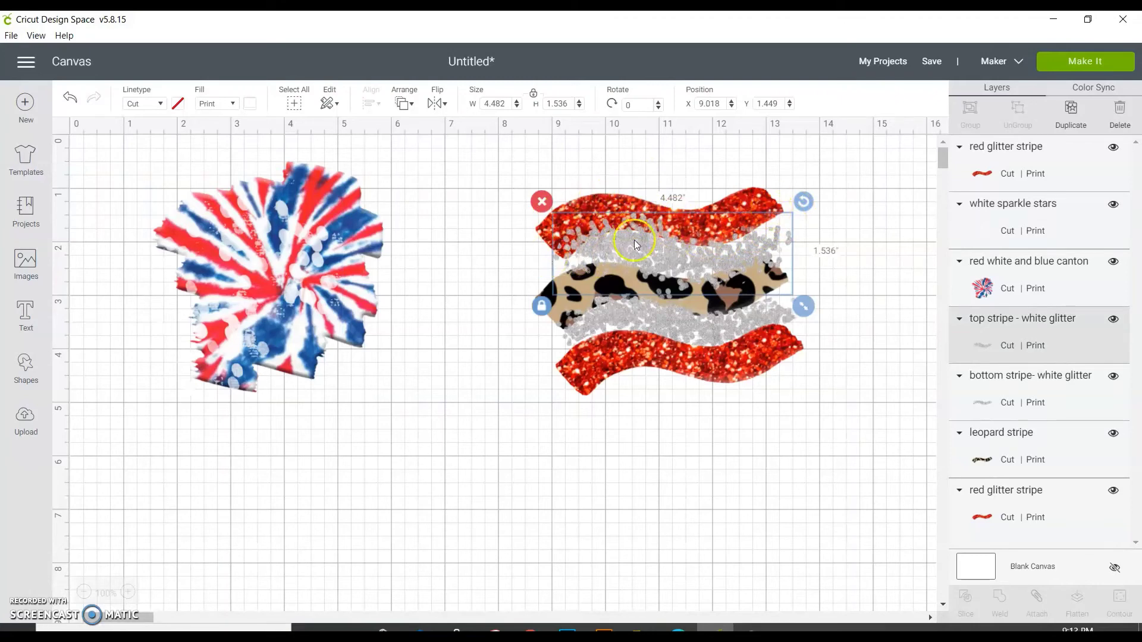
left_click_drag(1004, 336, 1030, 529)
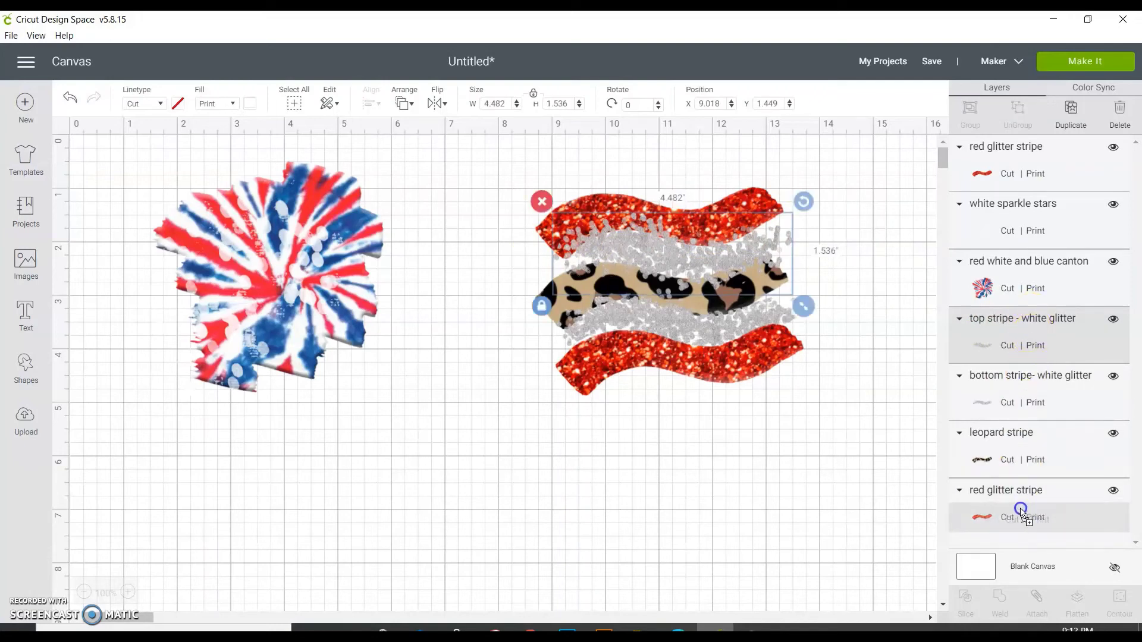
left_click_drag(1020, 510, 1007, 333)
left_click(857, 416)
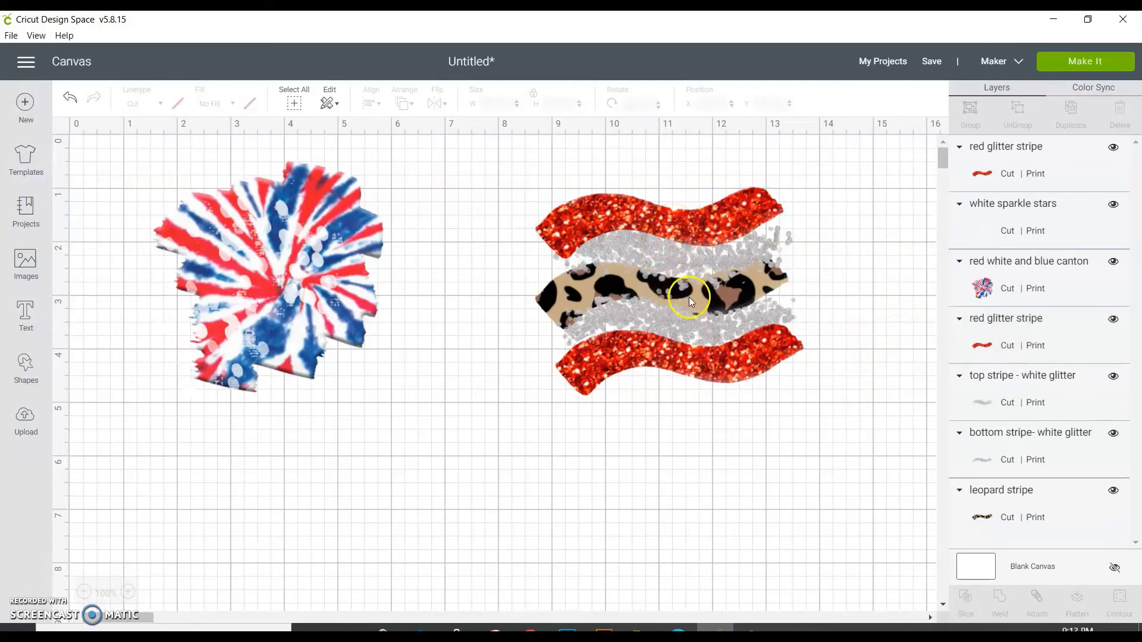
left_click(579, 288)
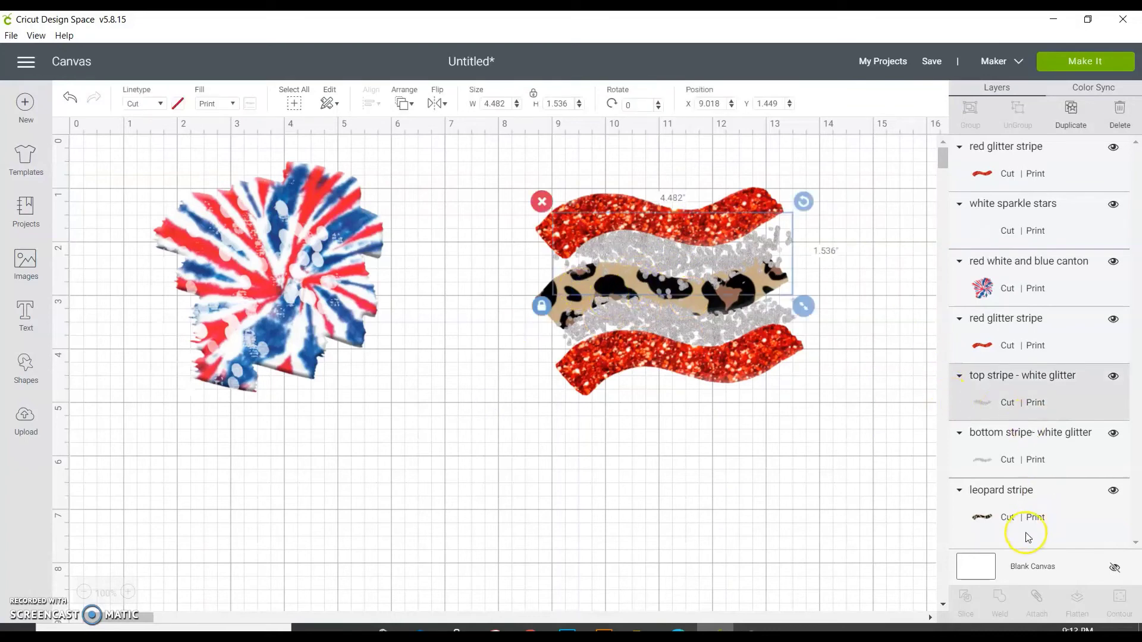
left_click_drag(1025, 529, 1033, 371)
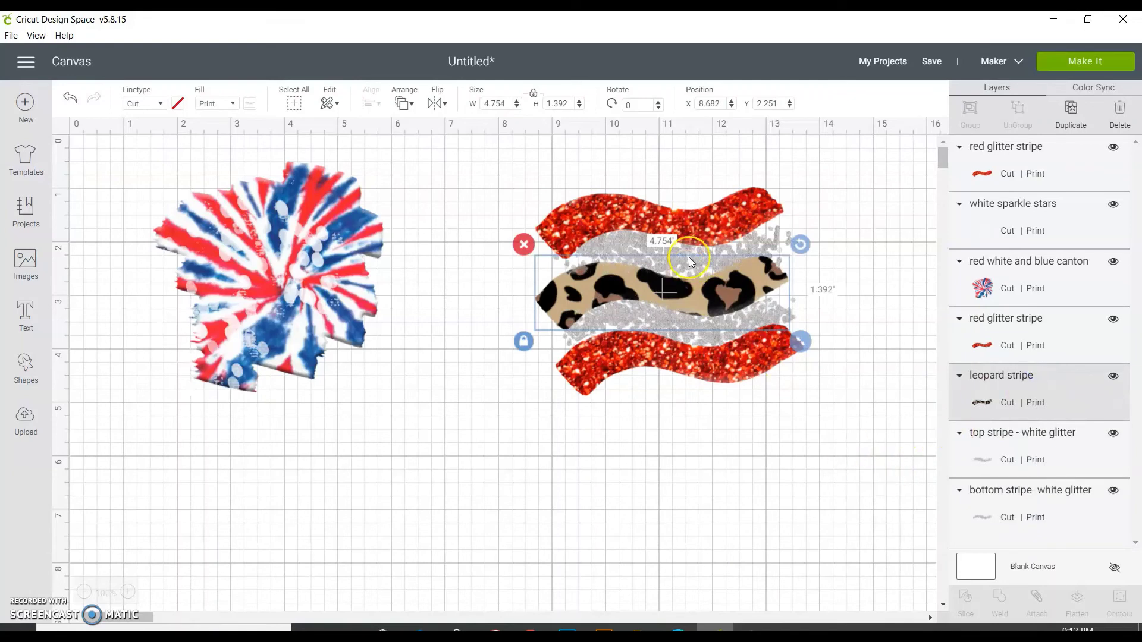
left_click(731, 454)
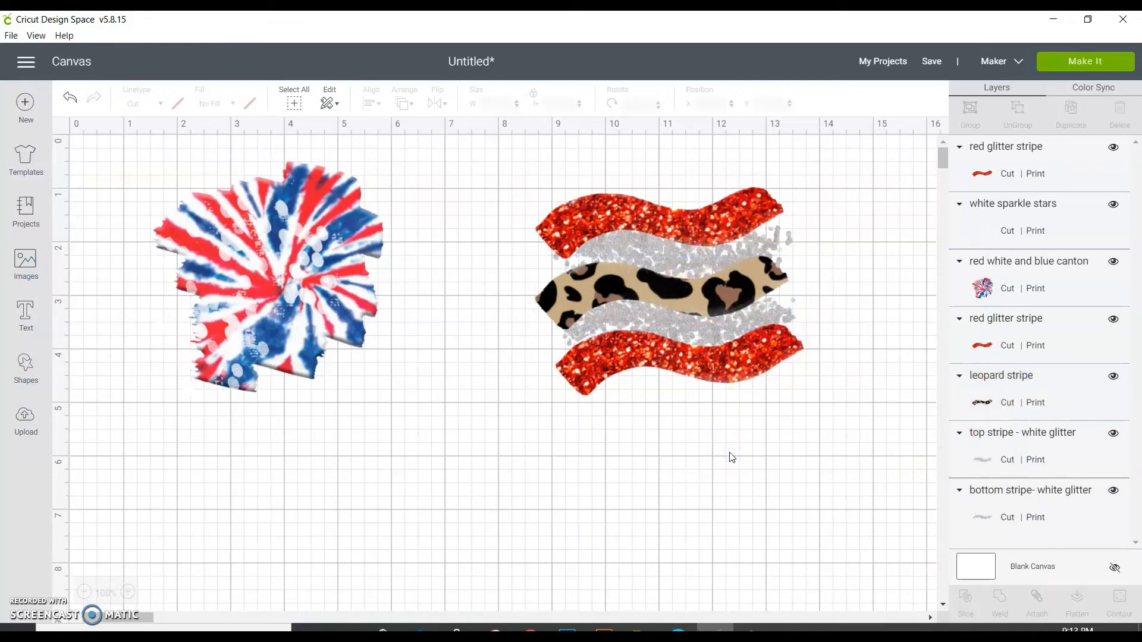
Move the sparkle stars aside, then shrink the tie-dye canton and position it at the flag's top-left.
left_click(309, 272)
left_click_drag(310, 273, 258, 485)
left_click(329, 297)
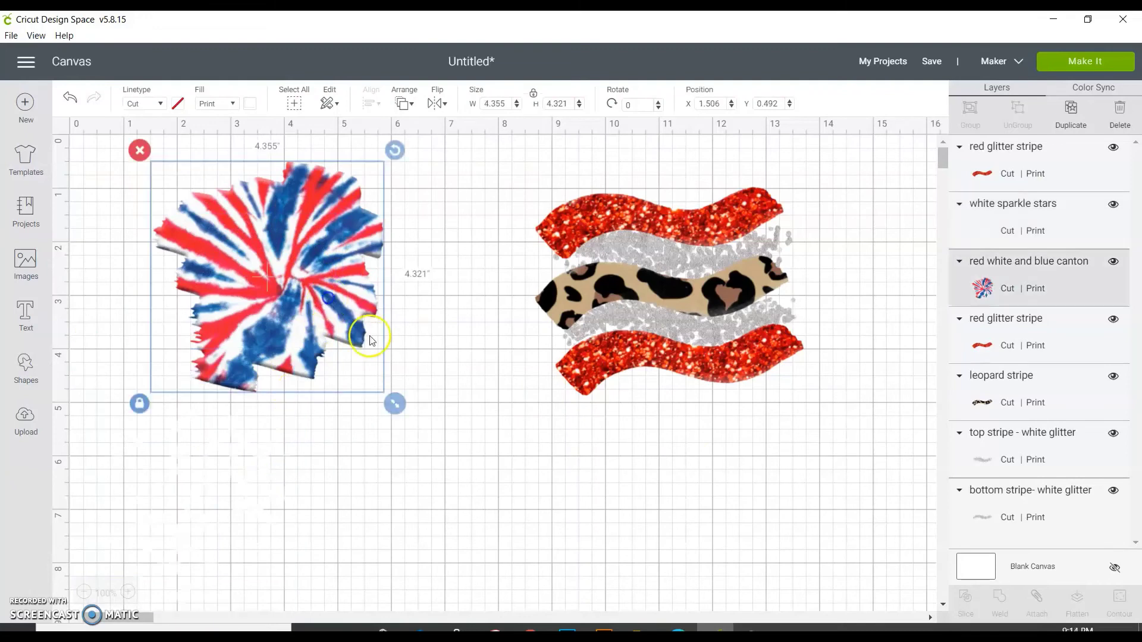
left_click_drag(384, 407, 257, 262)
left_click_drag(212, 210, 586, 244)
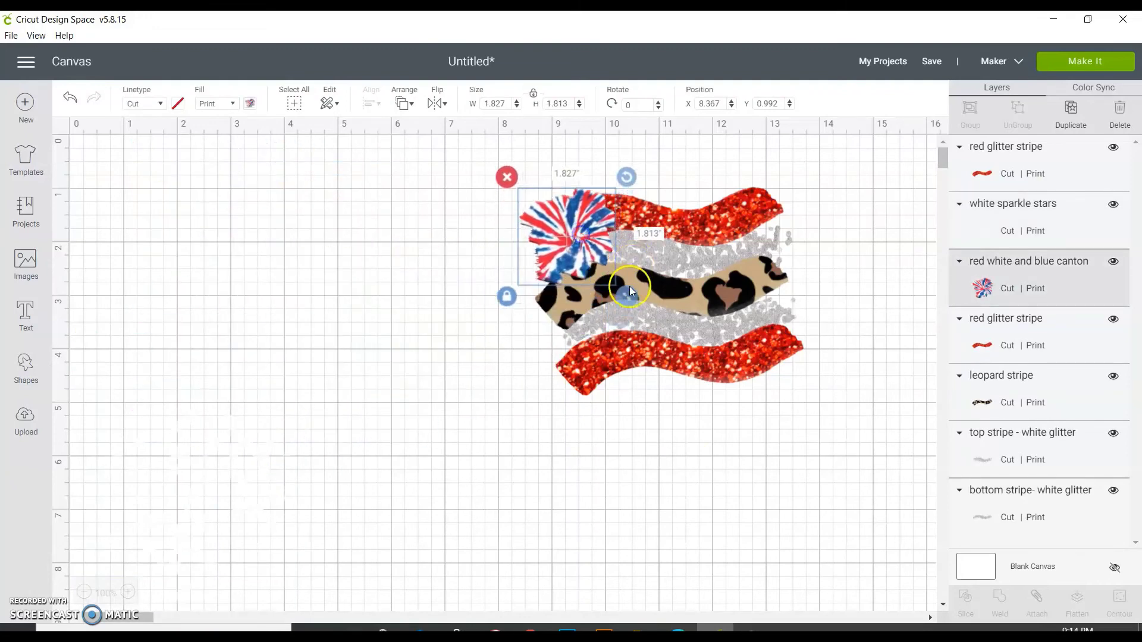
left_click_drag(632, 302, 650, 328)
left_click_drag(591, 273, 577, 273)
Rotate the tie-dye canton with its rotate handle, trying angles around 269°.
left_click(652, 325)
left_click_drag(630, 177, 591, 128)
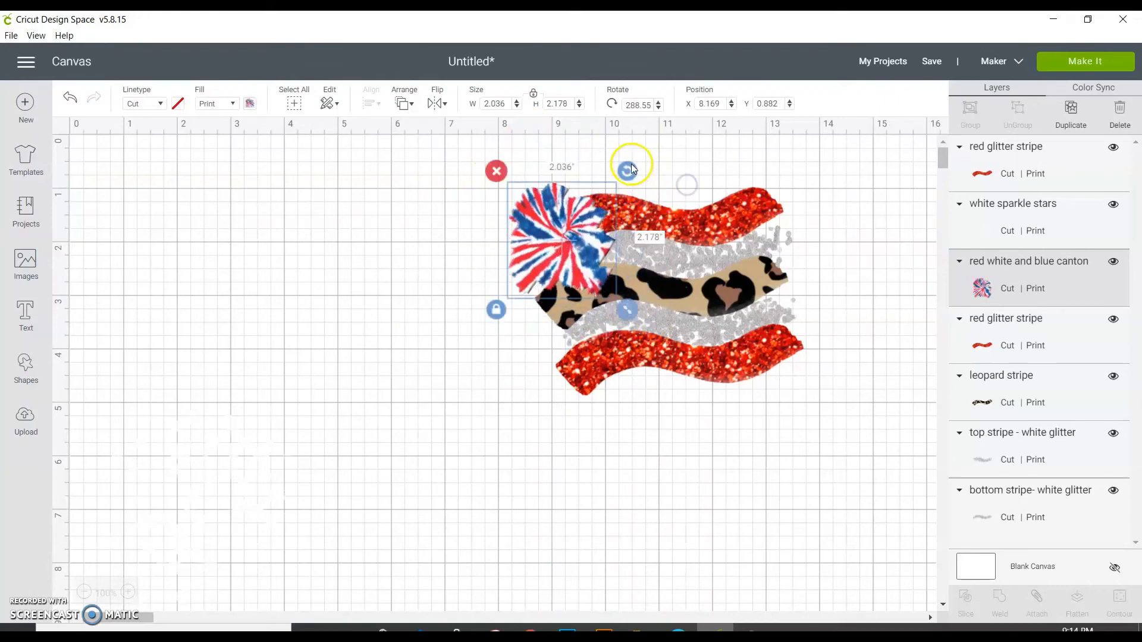
left_click_drag(627, 171, 646, 294)
left_click(670, 502)
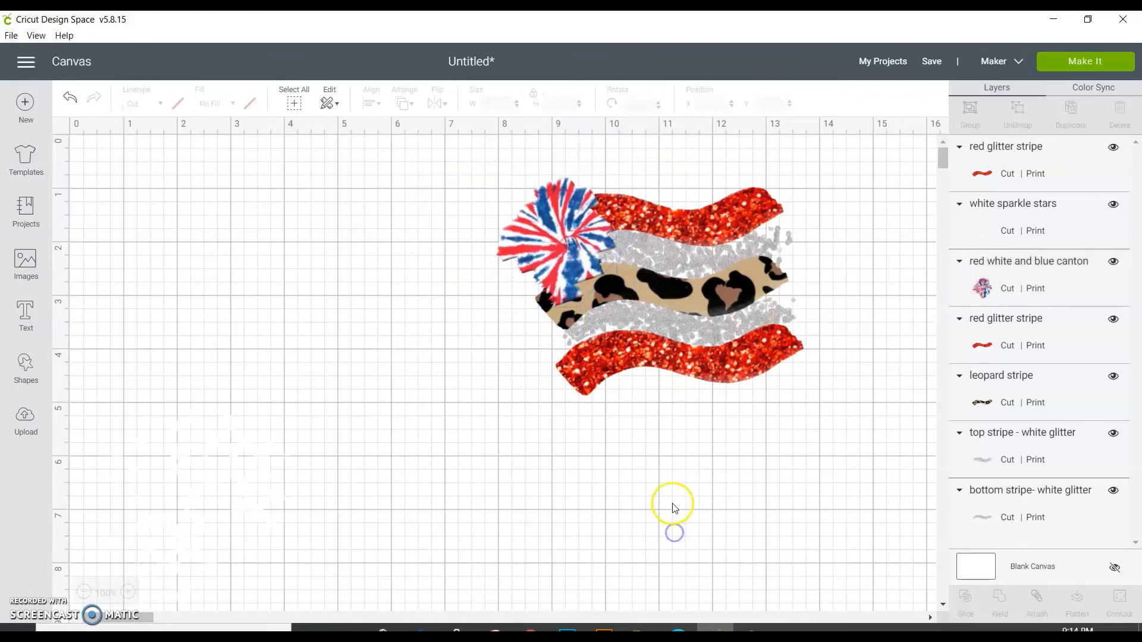
left_click(586, 287)
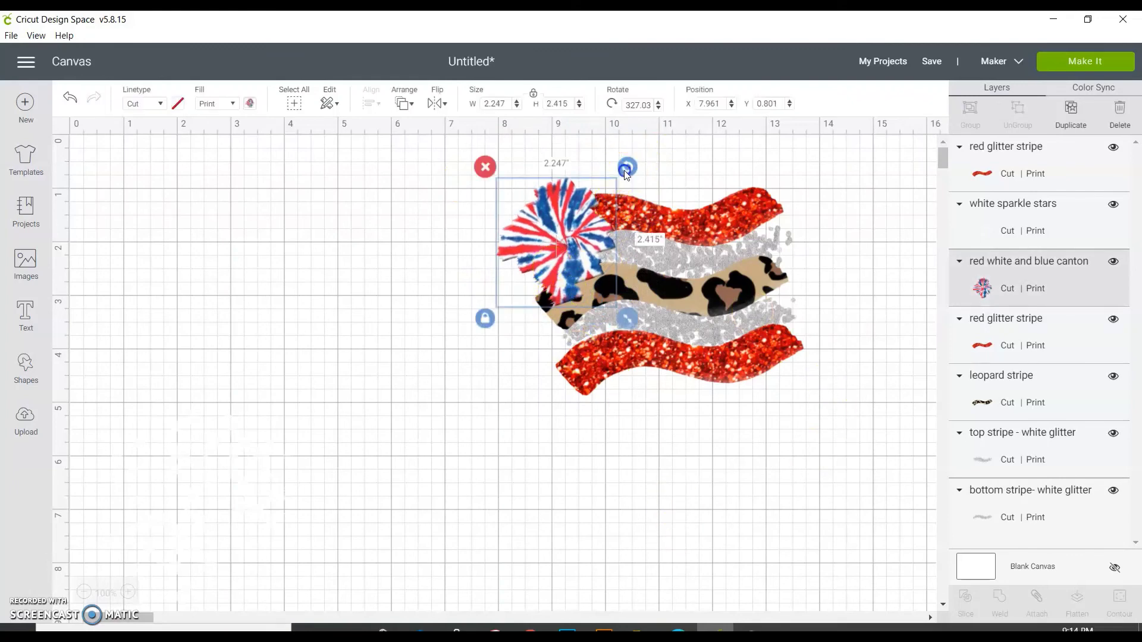
left_click_drag(627, 167, 478, 137)
left_click_drag(627, 173, 489, 314)
left_click(422, 423)
Move the sparkle stars to the canvas top-left and rotate the canton upright at 77.05°.
left_click(535, 279)
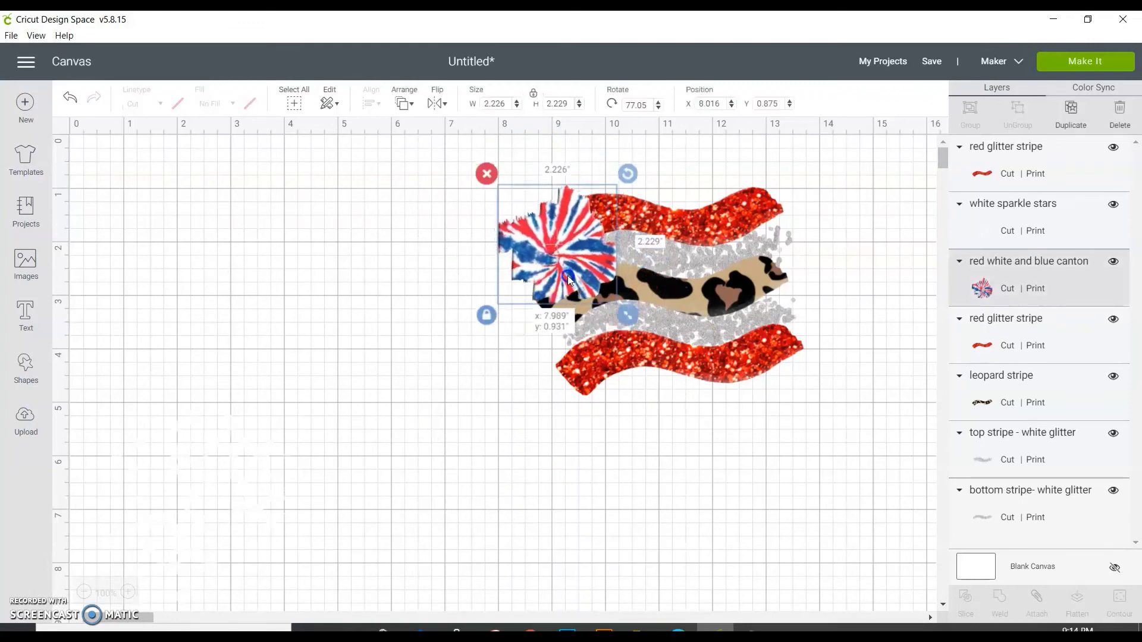
left_click(413, 378)
left_click_drag(204, 484, 175, 260)
left_click(521, 265)
left_click_drag(624, 181, 347, 484)
left_click(564, 413)
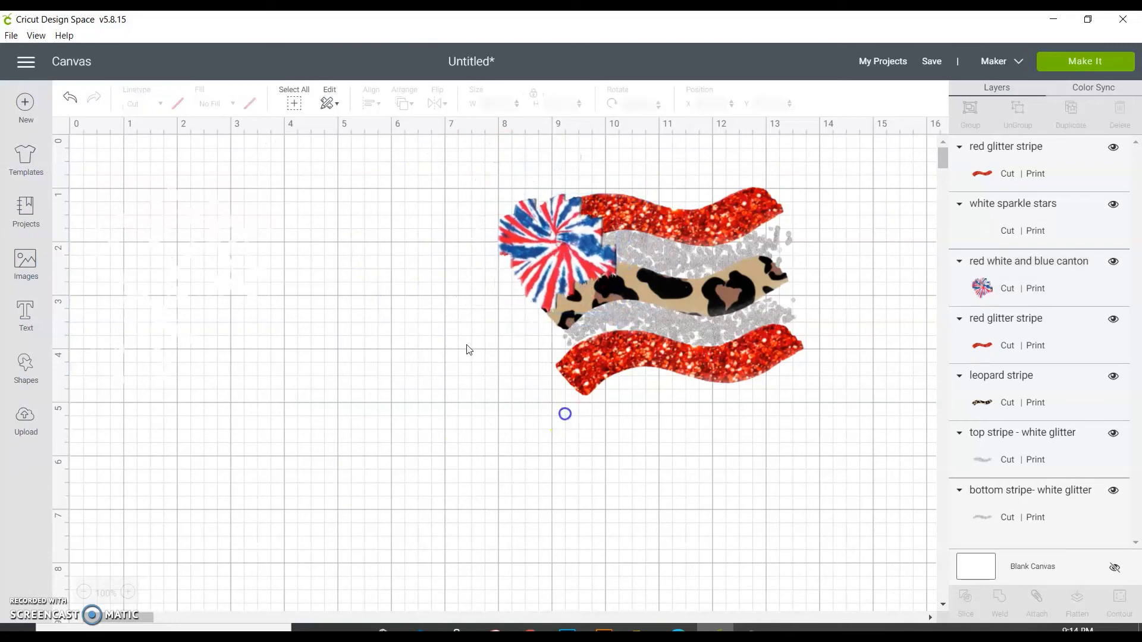
Scale the white sparkle stars to about 1.7 × 1.94 in, tilt them 343.18°, and set them on the canton.
left_click(269, 272)
left_click_drag(186, 293, 632, 330)
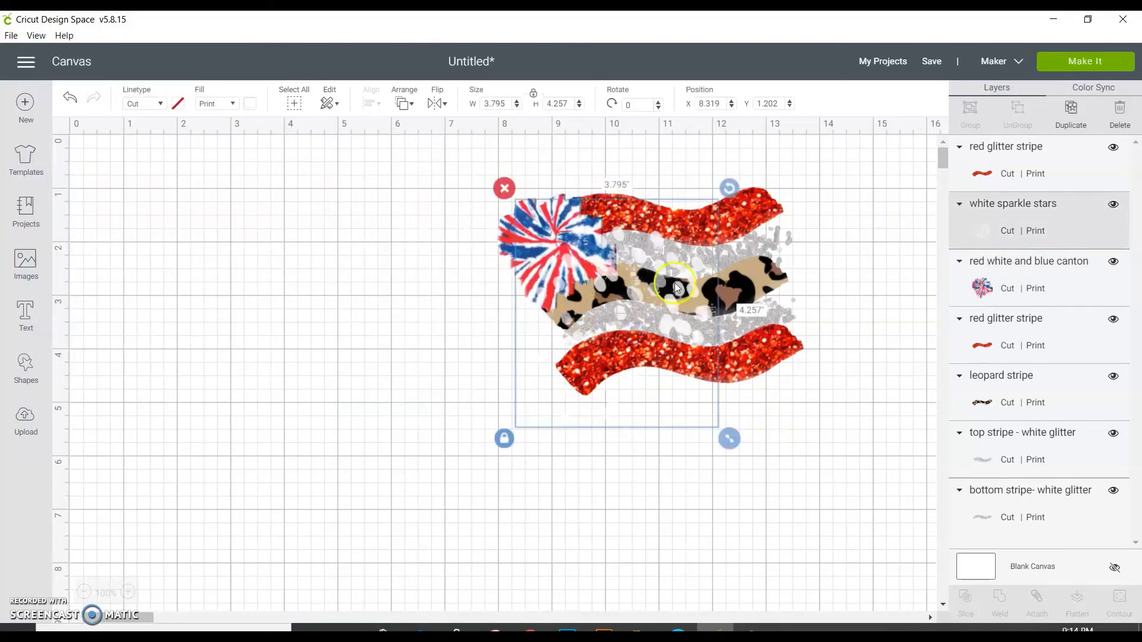
left_click_drag(676, 283, 626, 414)
left_click_drag(680, 567, 574, 448)
left_click_drag(540, 385, 576, 241)
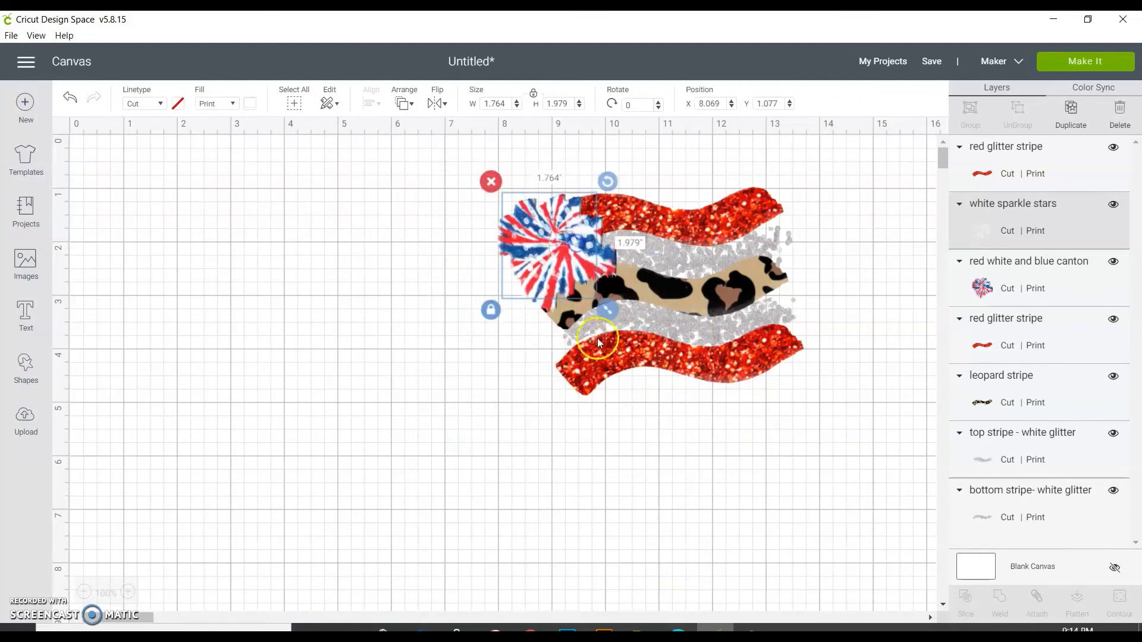
left_click_drag(607, 311, 601, 301)
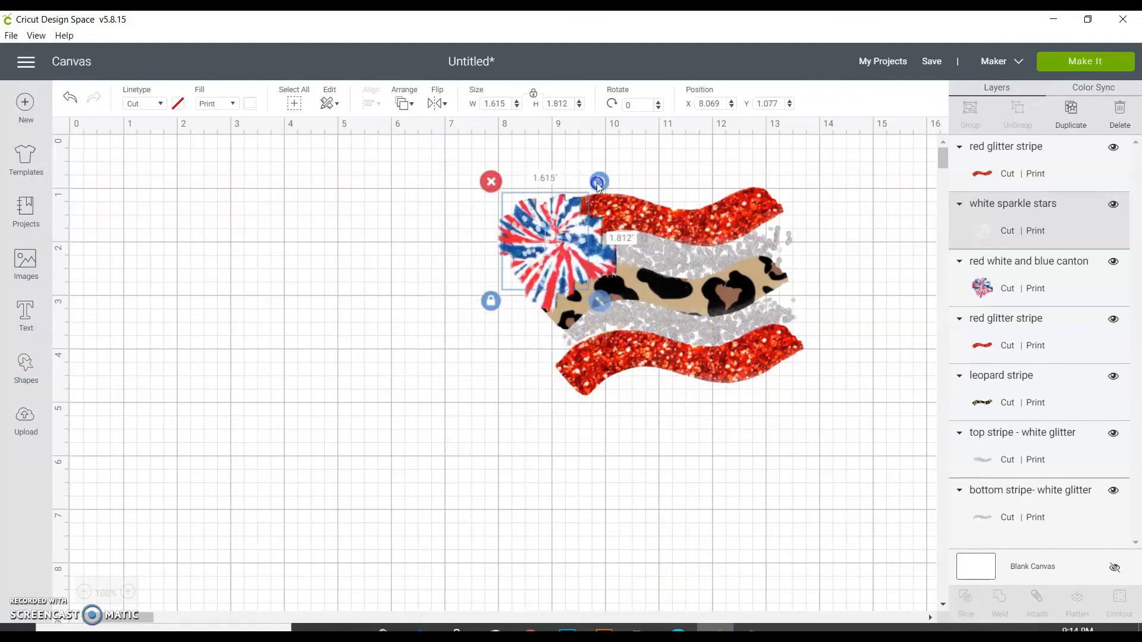
left_click_drag(597, 180, 580, 166)
left_click_drag(555, 238, 556, 238)
left_click(413, 398)
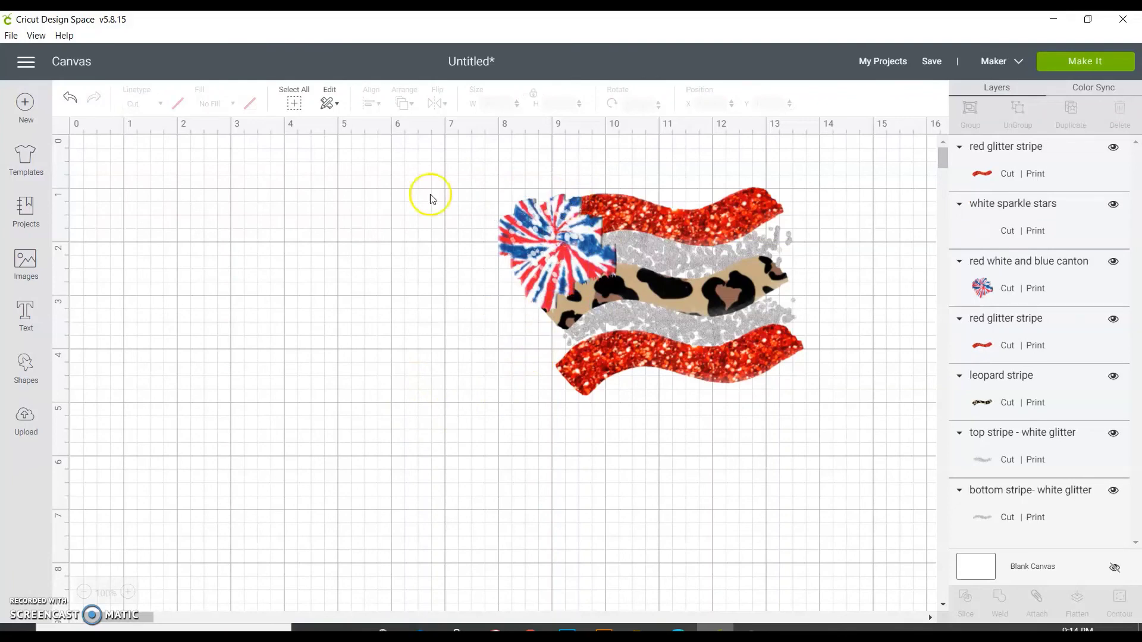
left_click_drag(395, 176, 955, 398)
left_click(223, 253)
left_click_drag(362, 157, 906, 463)
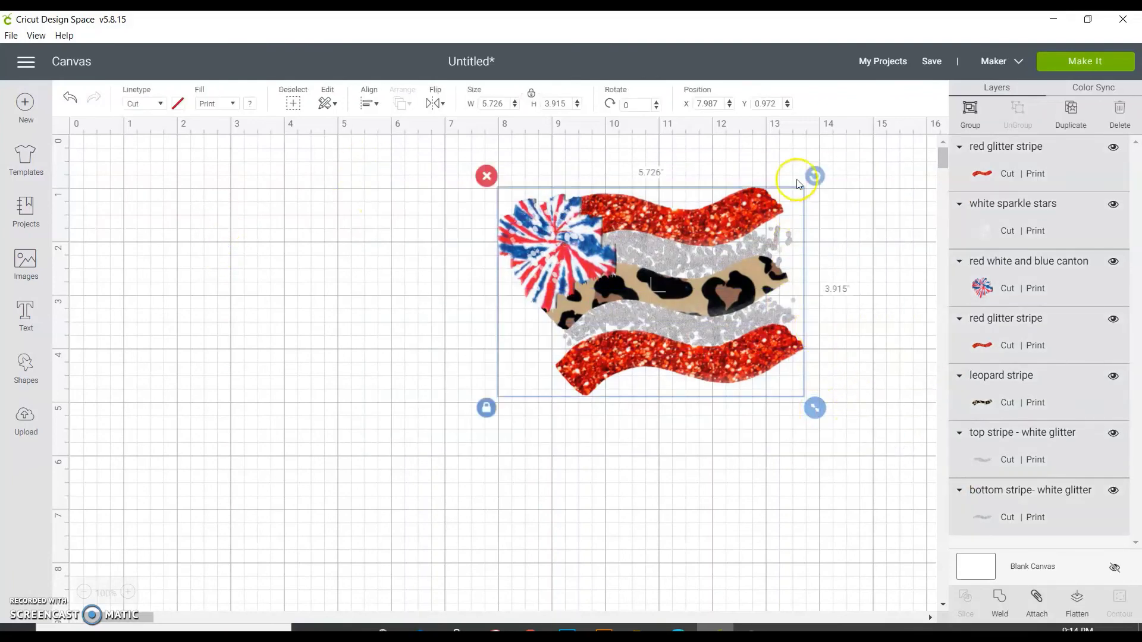
left_click_drag(799, 182, 826, 186)
key("ctrl+z")
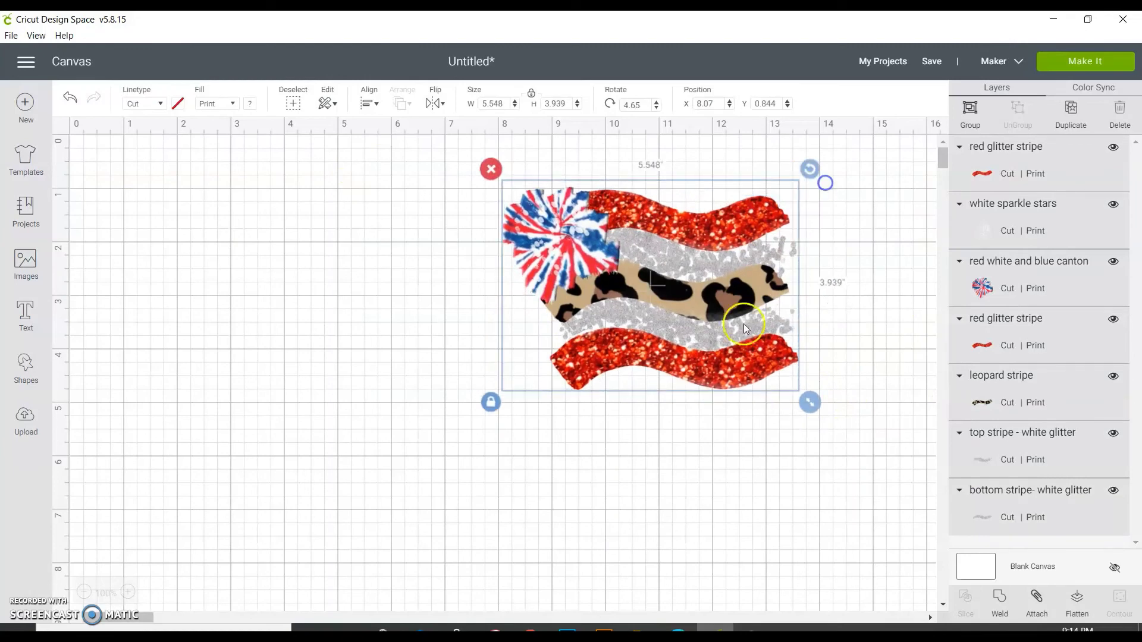
left_click(699, 461)
left_click(642, 422)
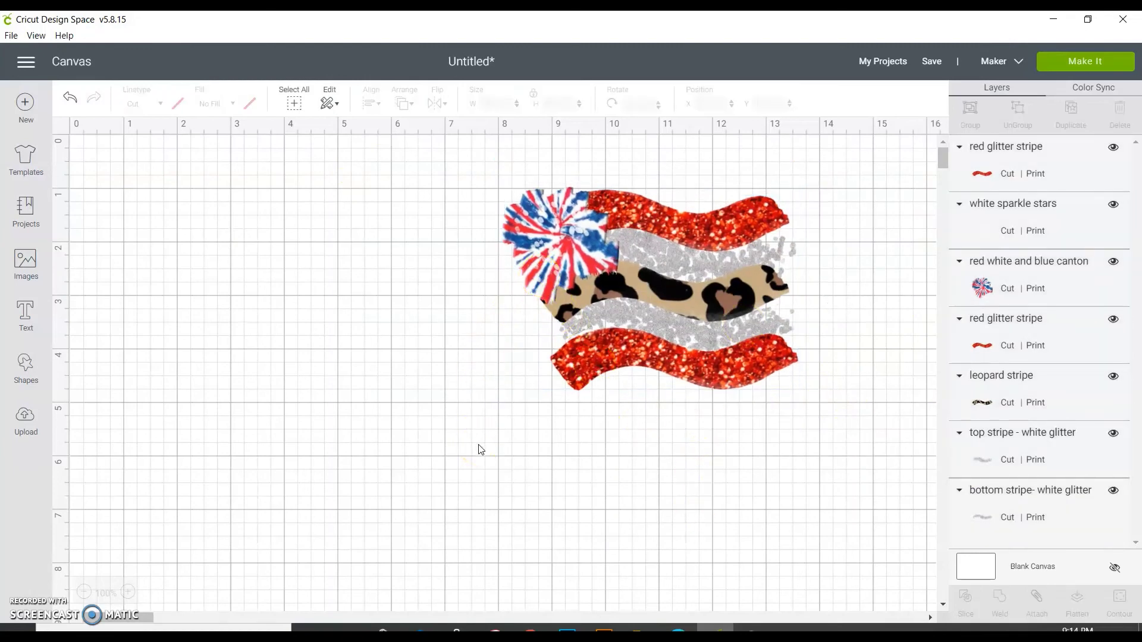
left_click(558, 284)
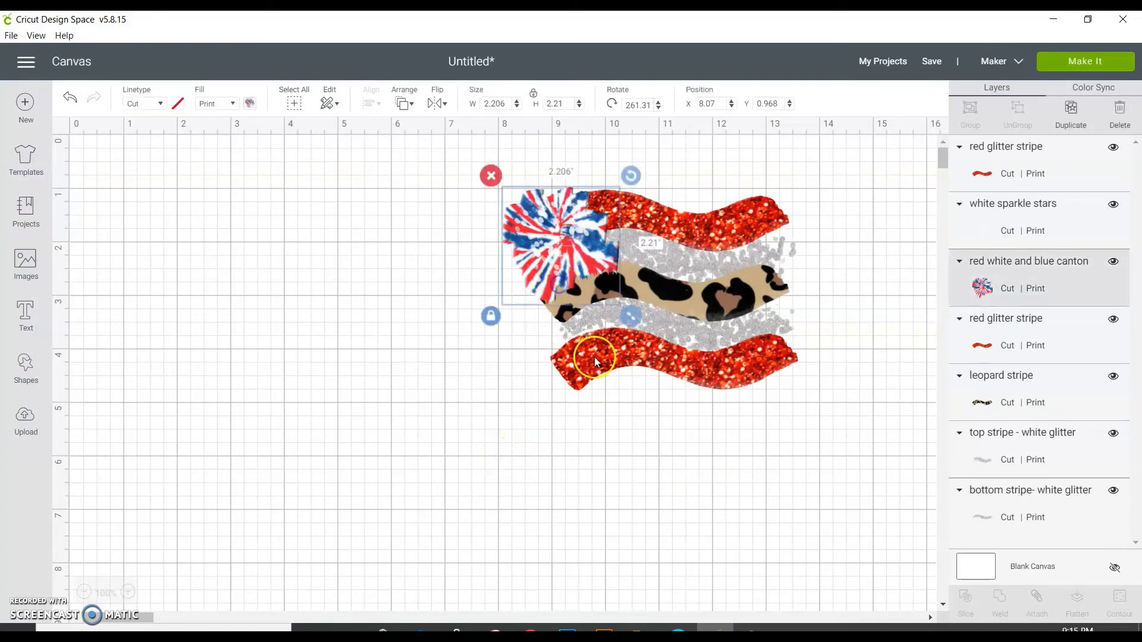